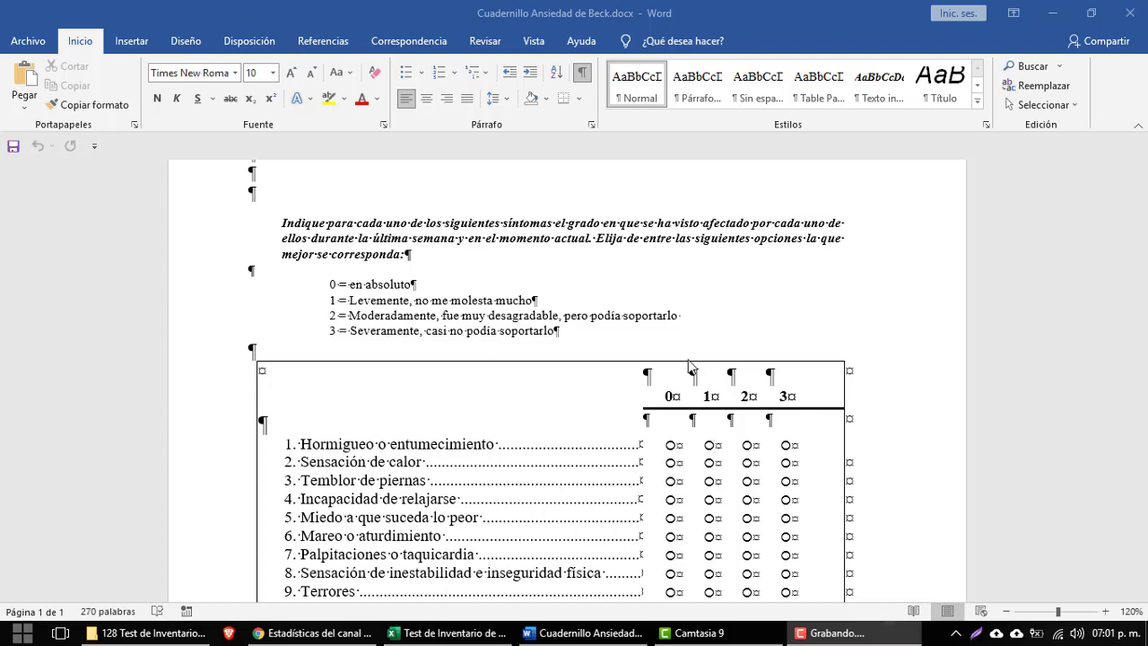
Zoom the Beck anxiety questionnaire in Word from 120% to 140%.
scroll(534, 232, up, 2)
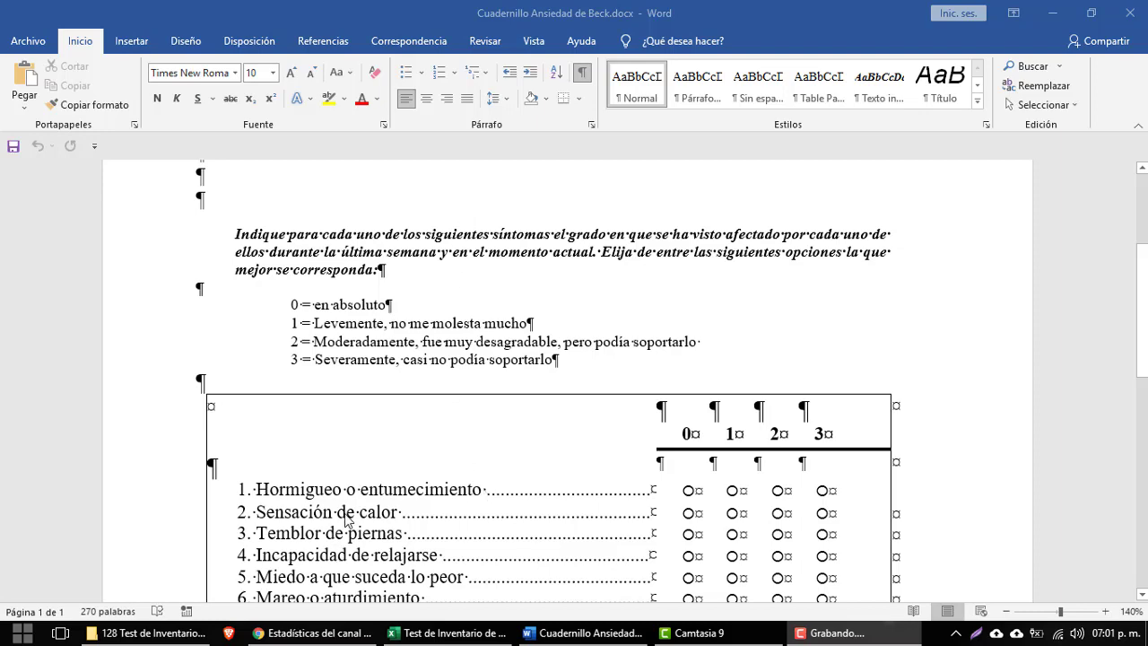
scroll(348, 518, down, 2)
scroll(348, 518, up, 1)
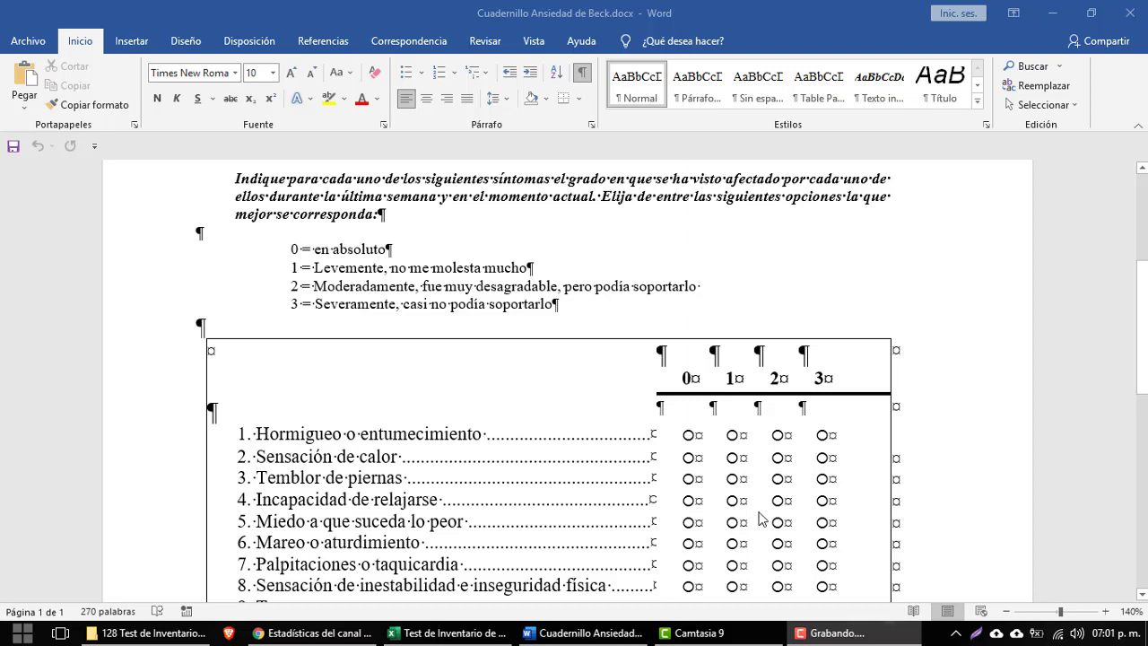
Turn off formatting marks and review the questionnaire from the legend through items 1–21 and TOTAL.
click(582, 72)
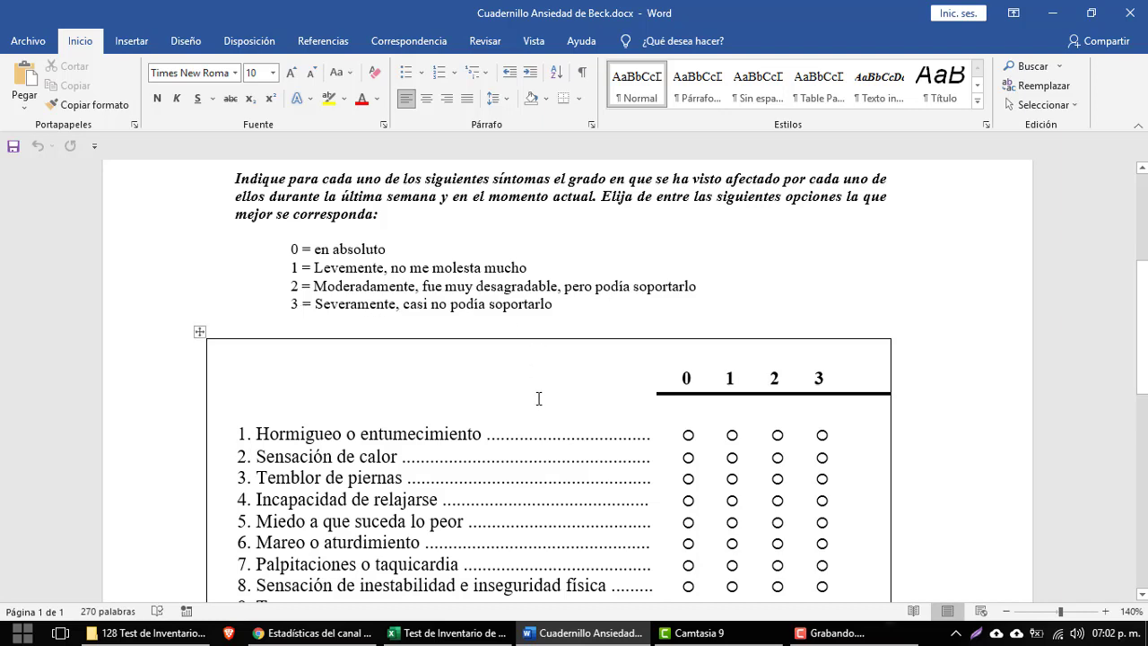
scroll(538, 399, down, 3)
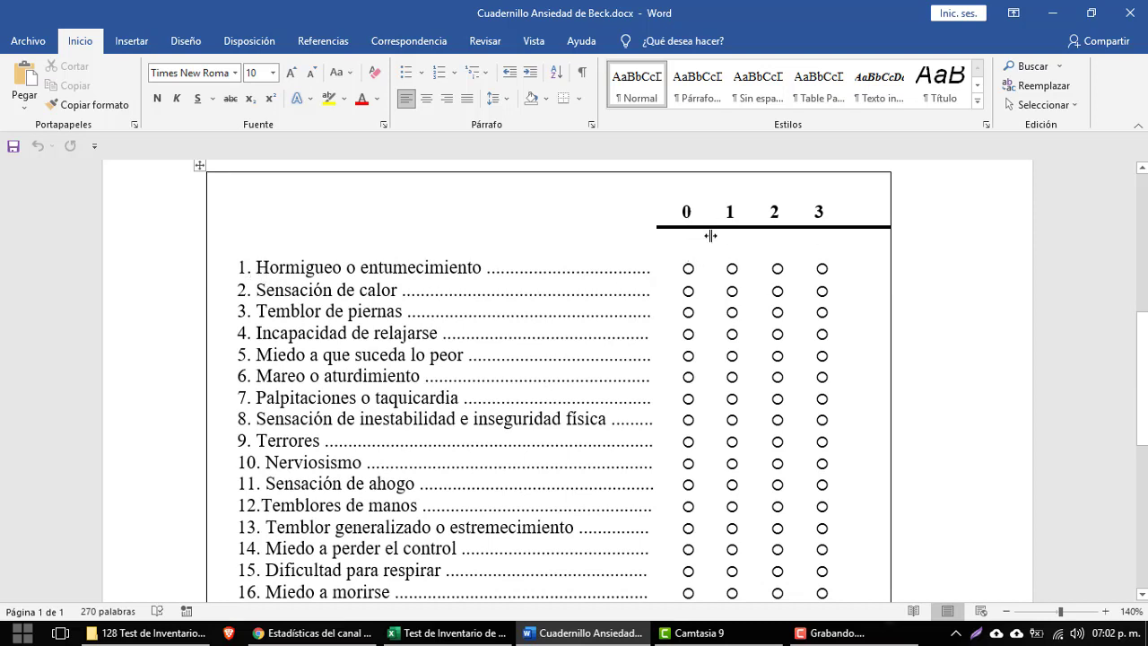
scroll(628, 277, up, 2)
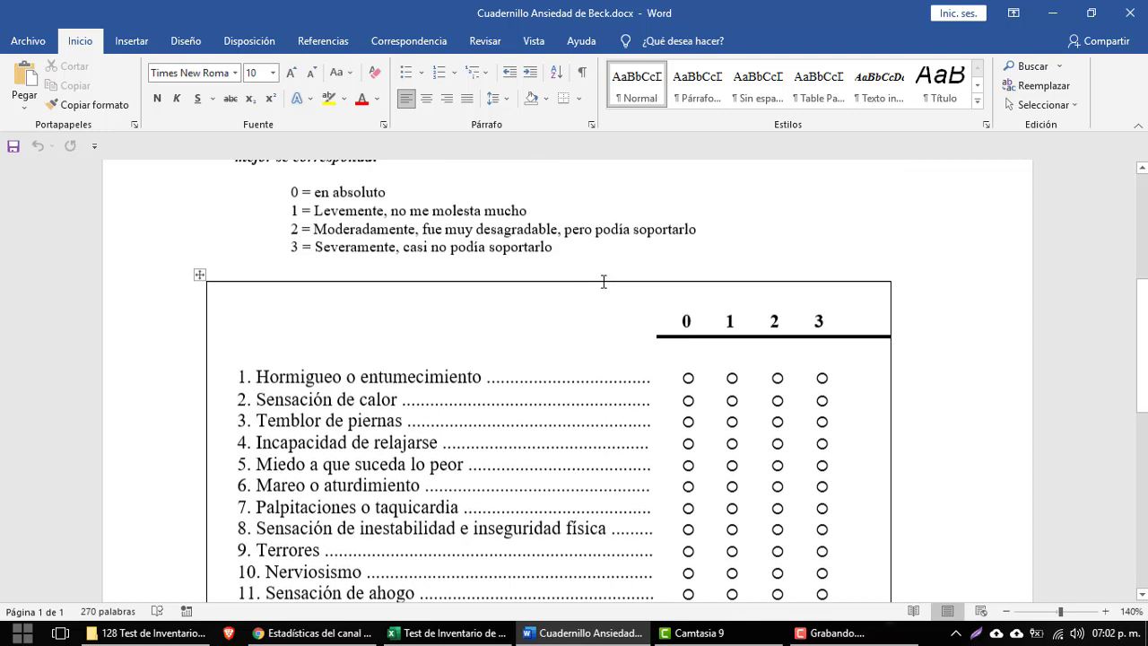
scroll(376, 245, down, 2)
scroll(449, 377, down, 6)
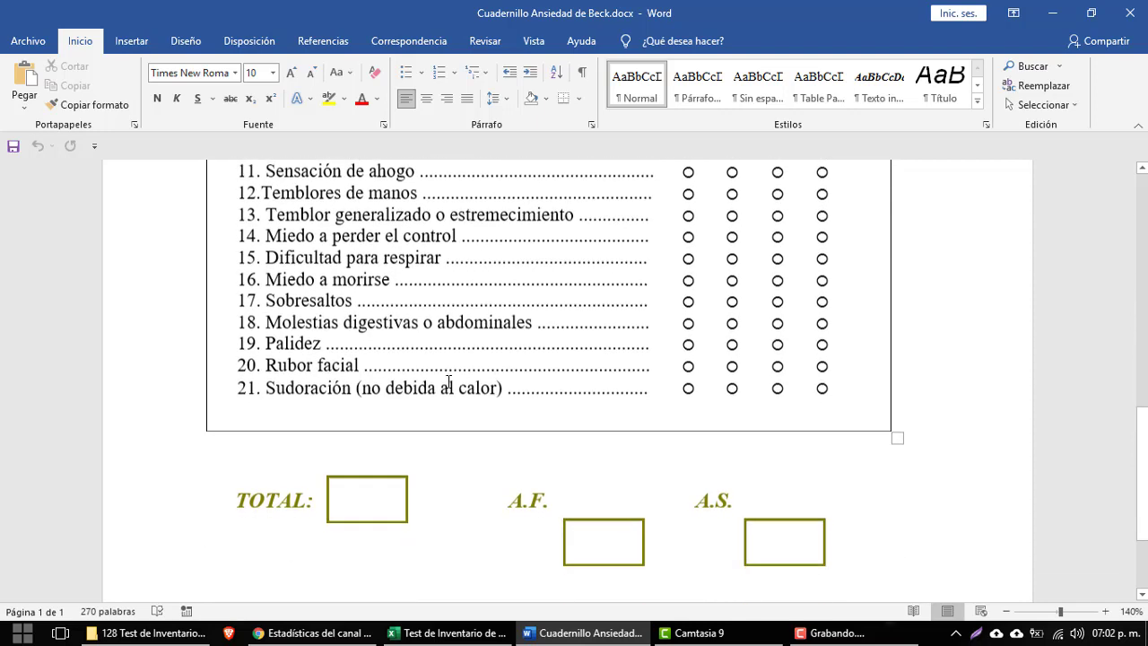
scroll(455, 389, down, 3)
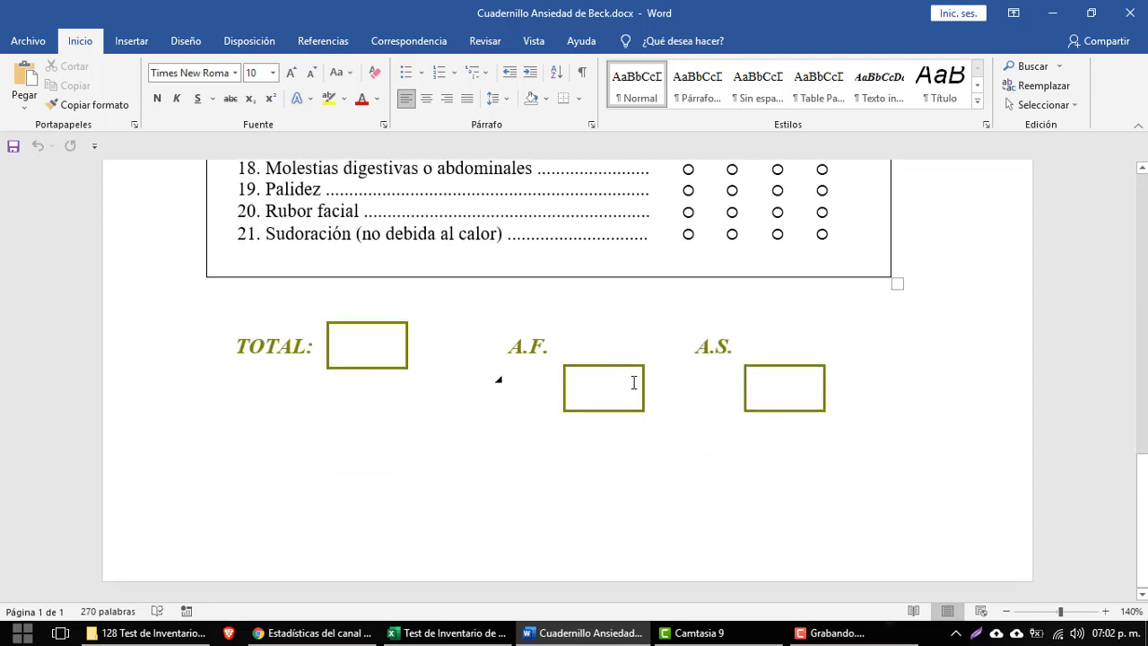
scroll(634, 382, up, 2)
scroll(631, 410, up, 4)
scroll(655, 428, up, 4)
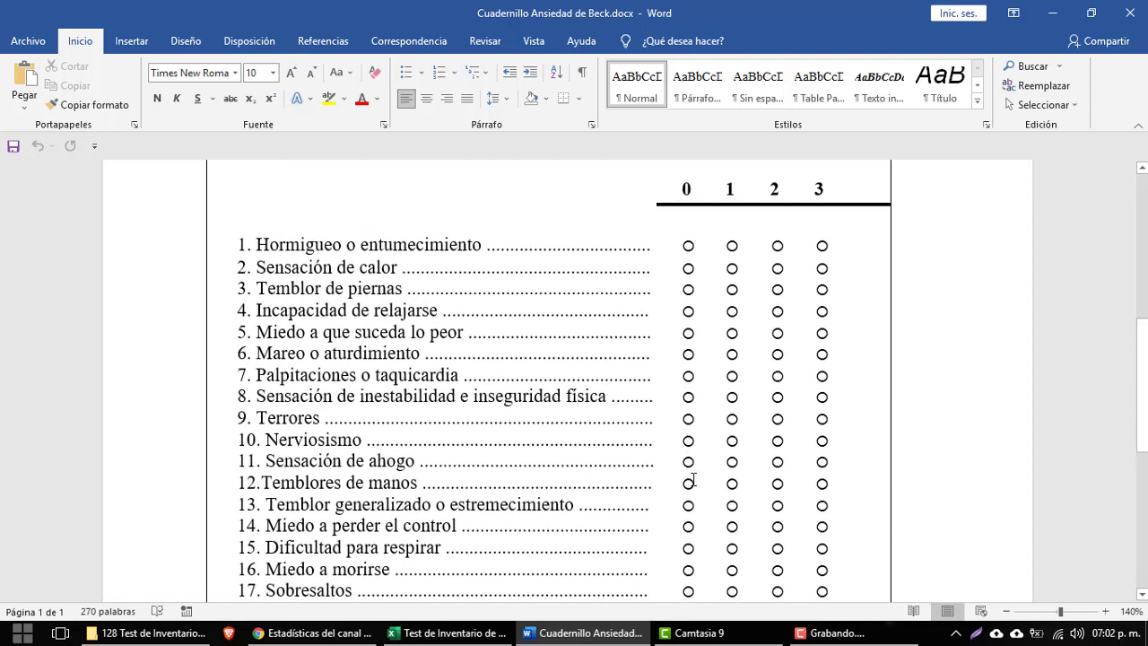
scroll(692, 531, down, 3)
scroll(691, 535, up, 1)
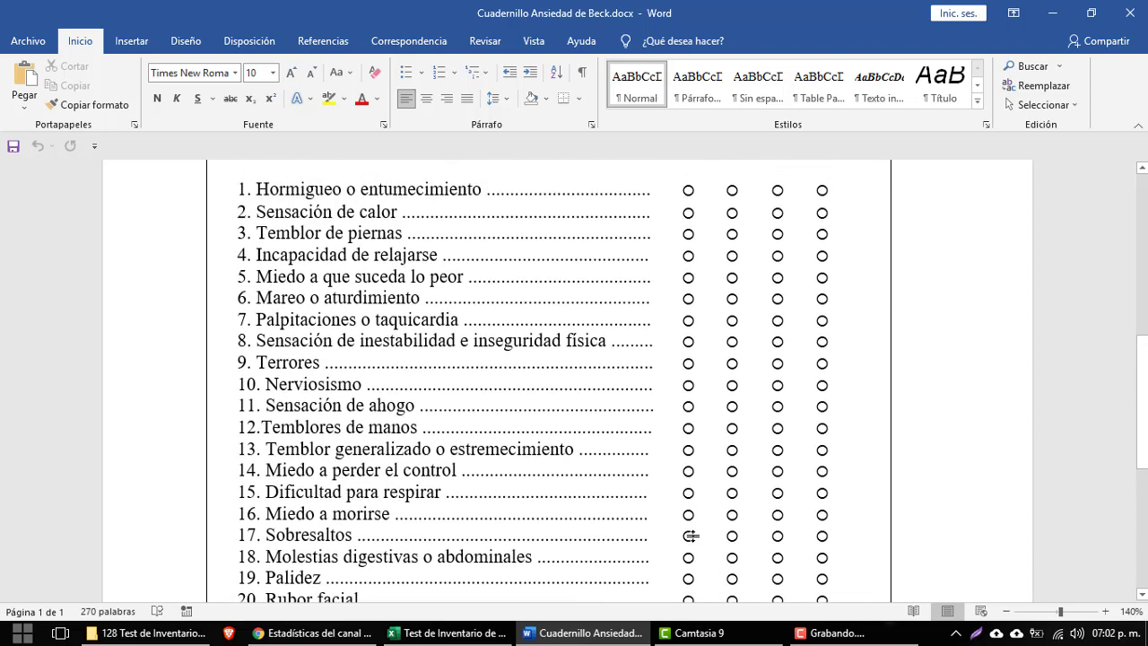
scroll(706, 435, up, 2)
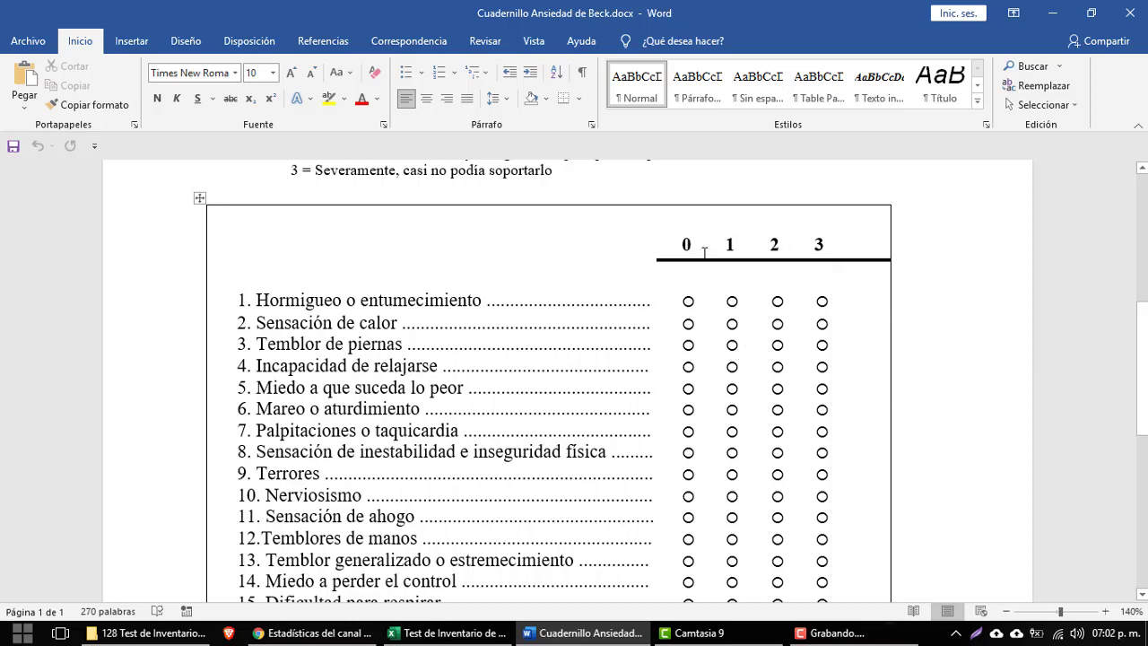
Switch to the Beck anxiety Excel workbook and bring the Proceso question table into view.
click(473, 635)
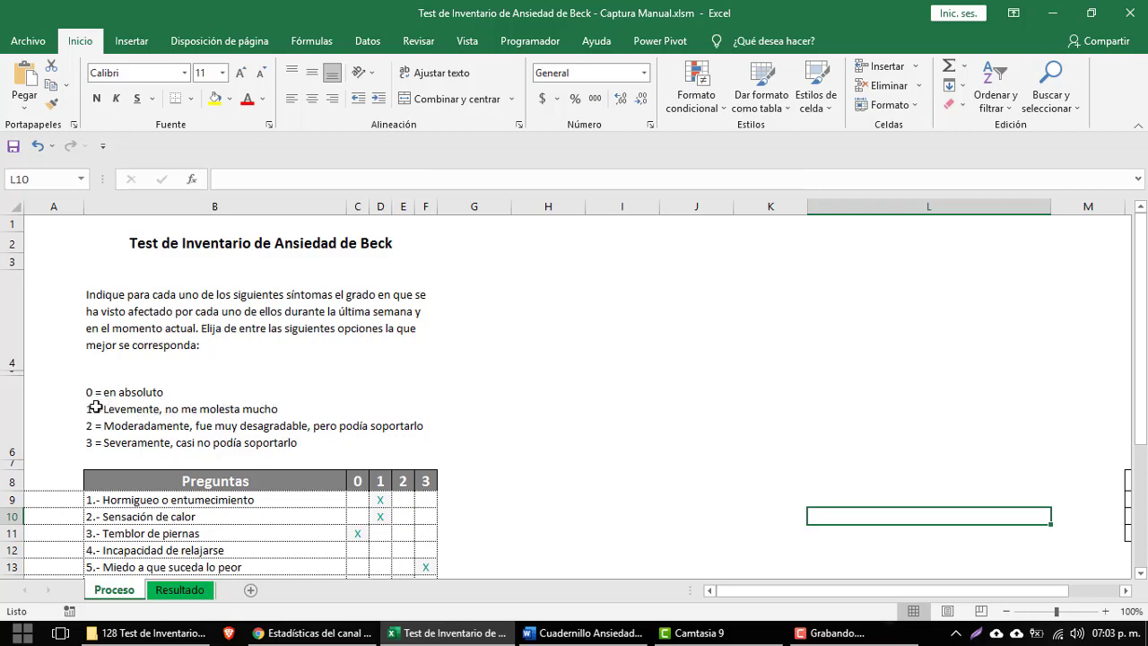
scroll(310, 455, down, 3)
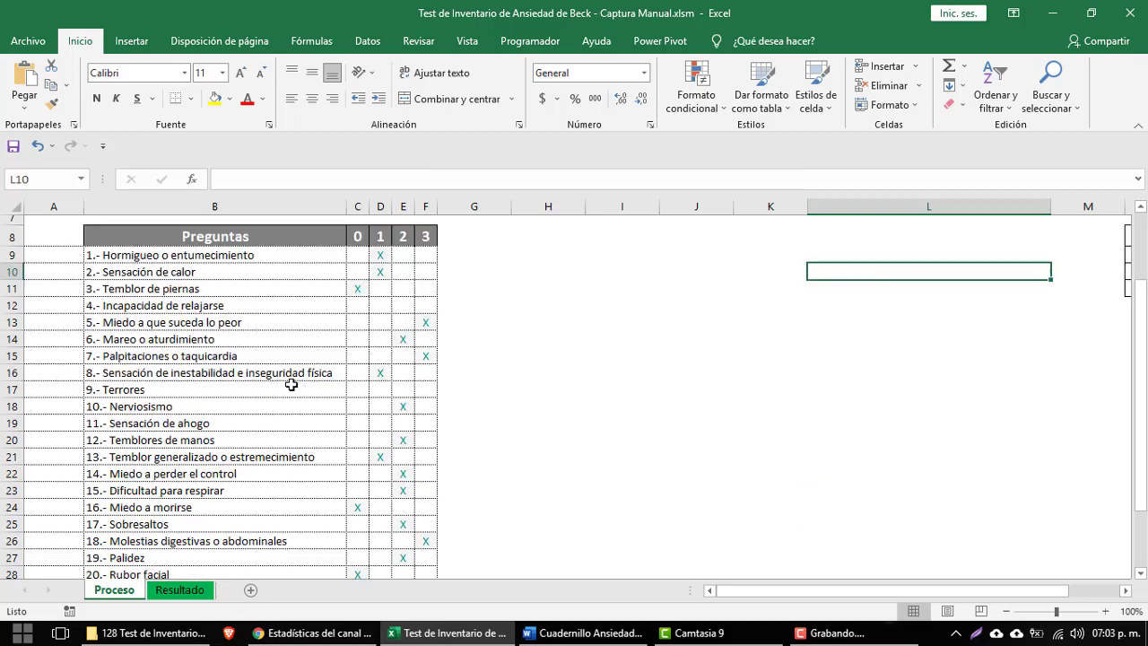
scroll(245, 316, up, 2)
scroll(256, 331, up, 1)
scroll(264, 369, down, 2)
Mark items 1–4 with ratings 2, 3, 1, 2 and items 9, 10, 11 with 1, 0, 2.
click(400, 256)
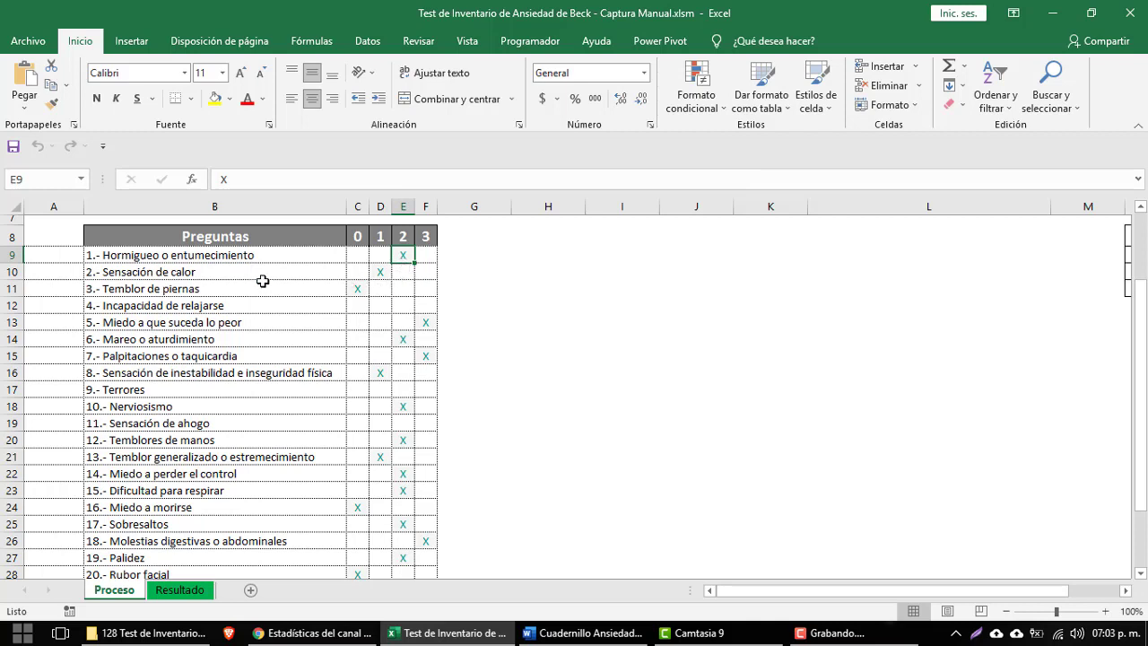
click(424, 277)
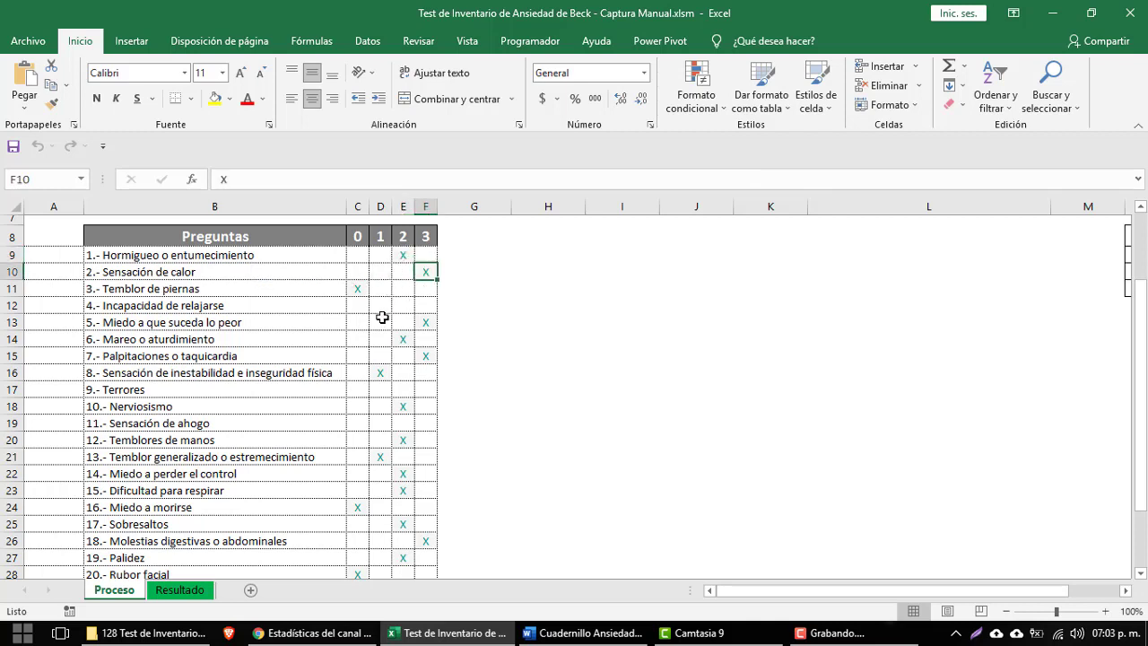
click(380, 289)
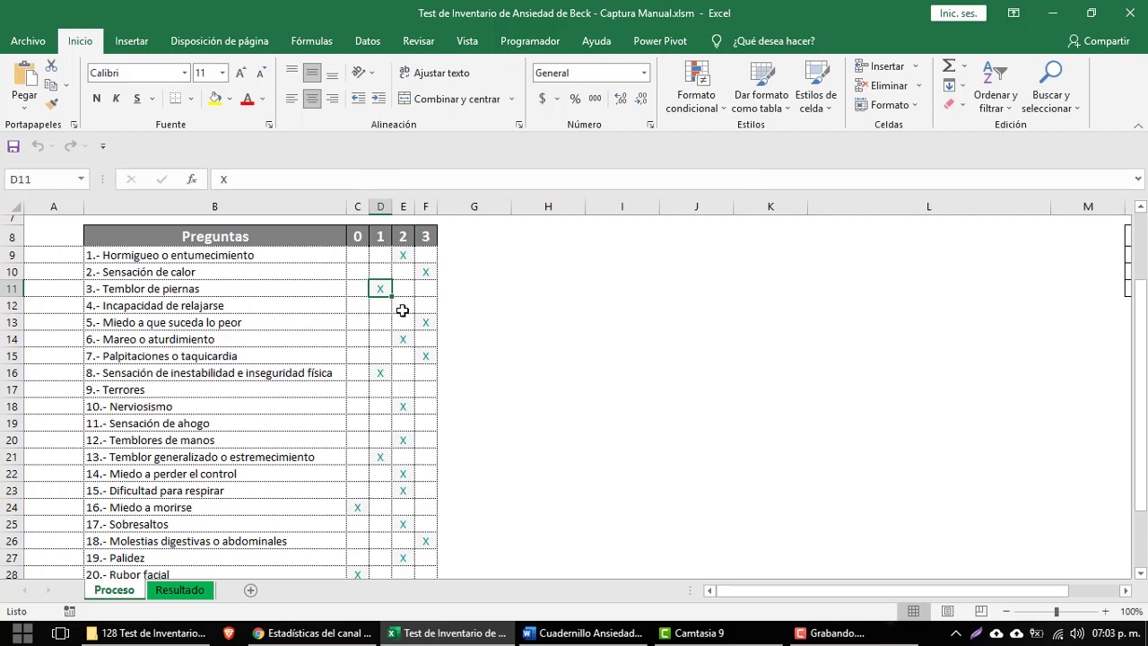
click(402, 308)
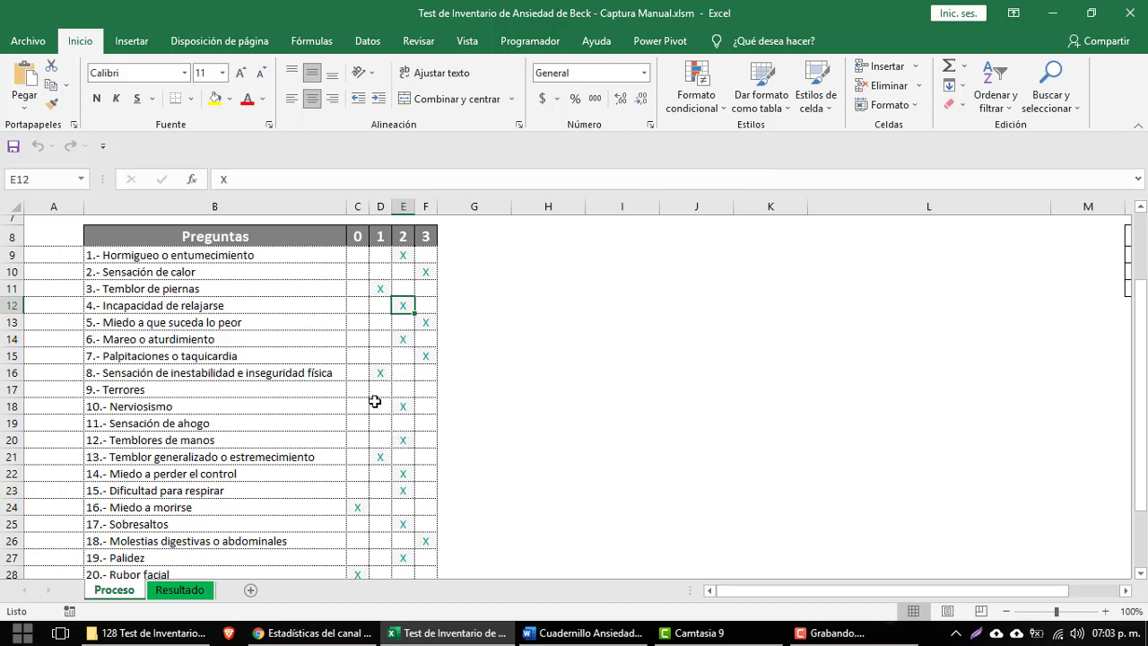
click(365, 404)
click(381, 389)
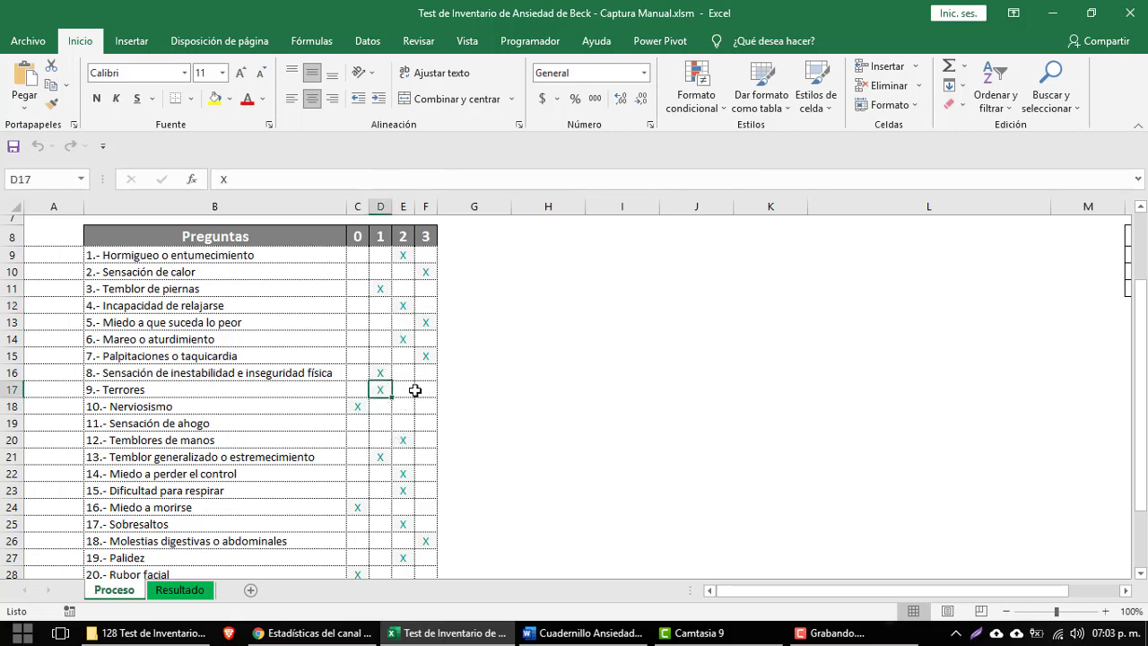
click(410, 423)
scroll(433, 437, down, 1)
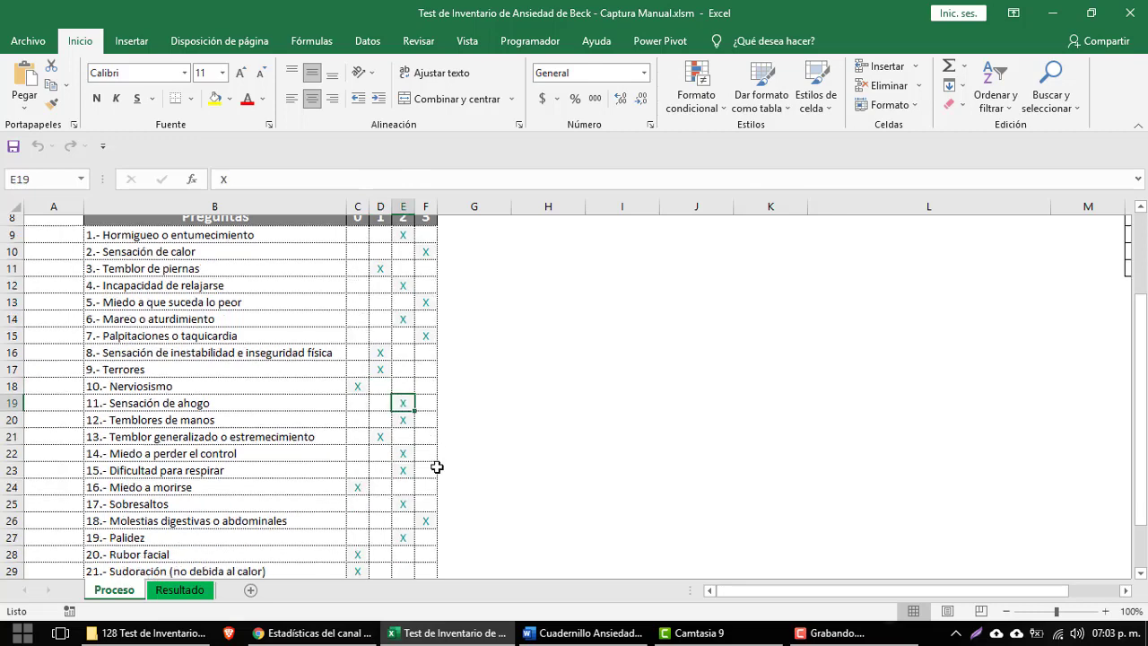
scroll(432, 461, down, 1)
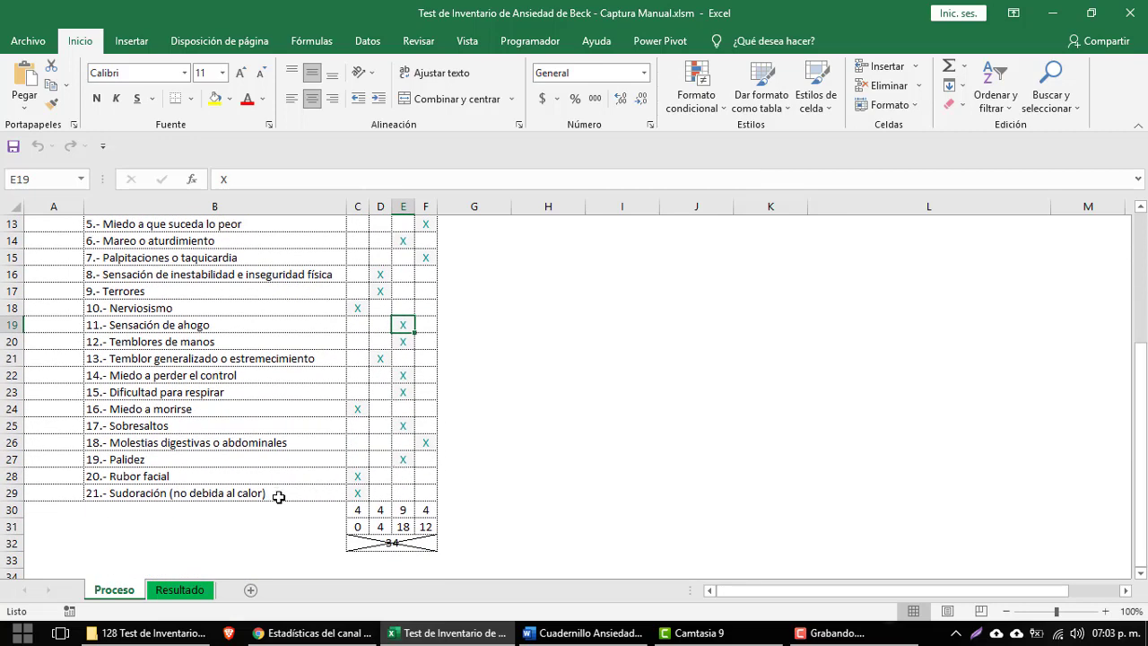
Review the CONTAR.SI formulas counting X marks per rating column 0–3 (4, 4, 9, 4).
click(357, 510)
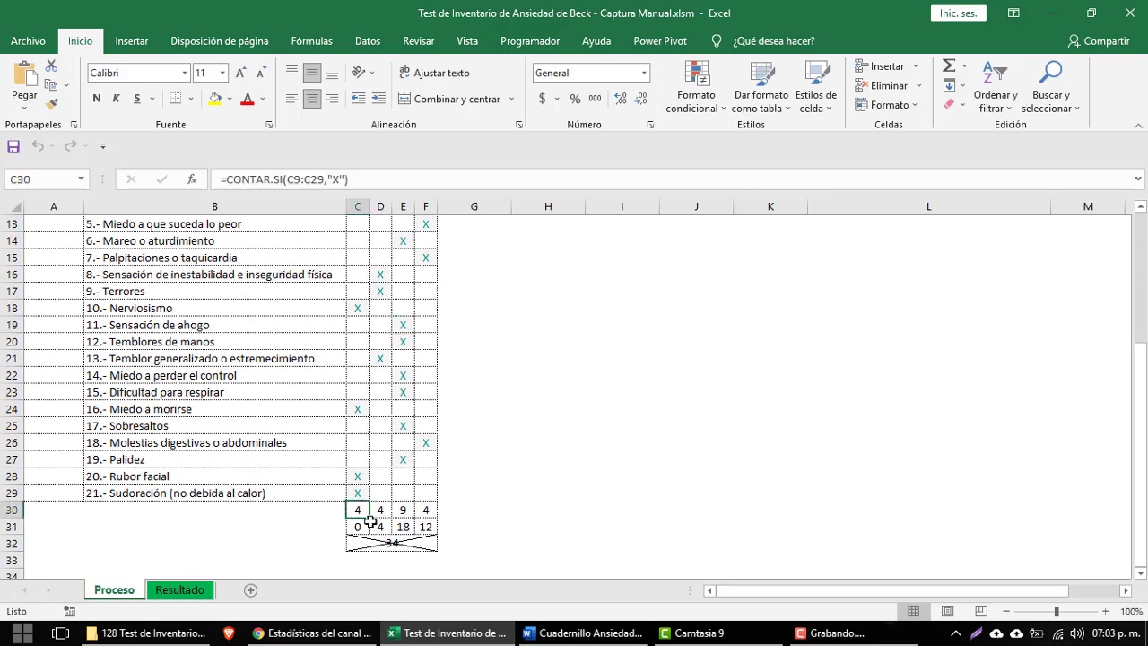
click(313, 179)
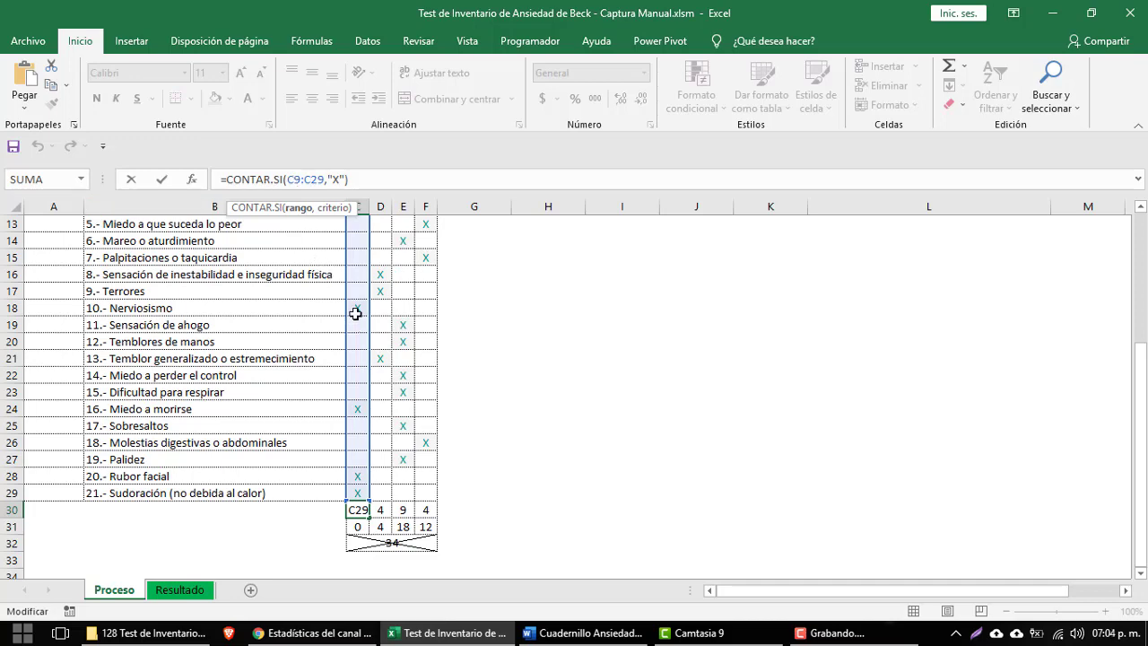
scroll(354, 305, up, 2)
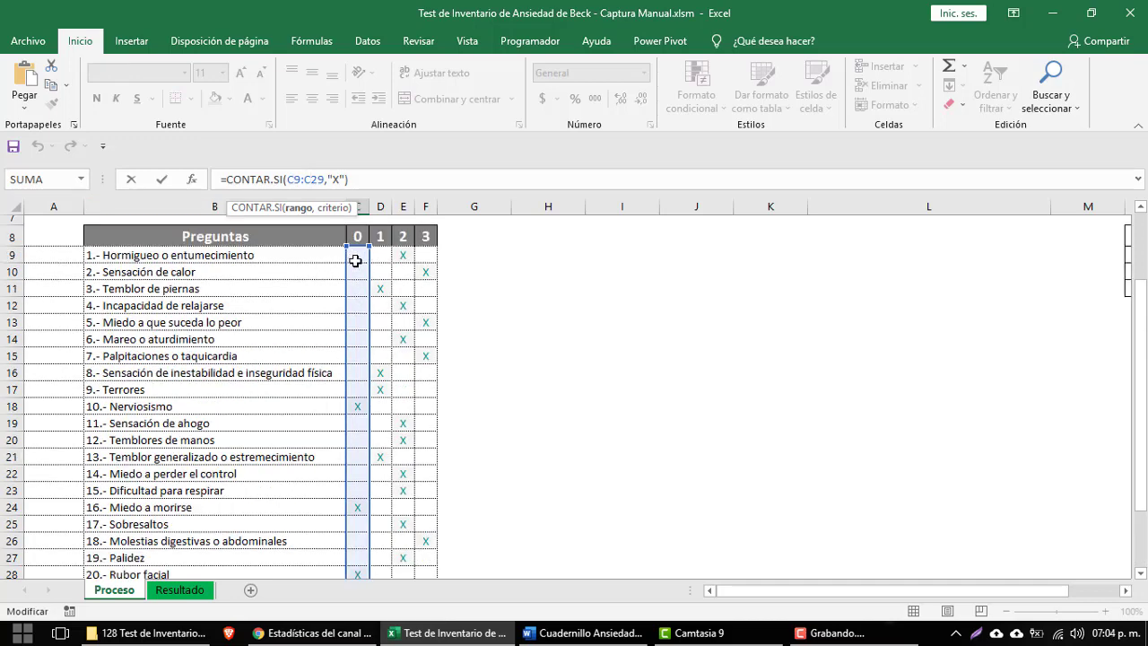
key(Return)
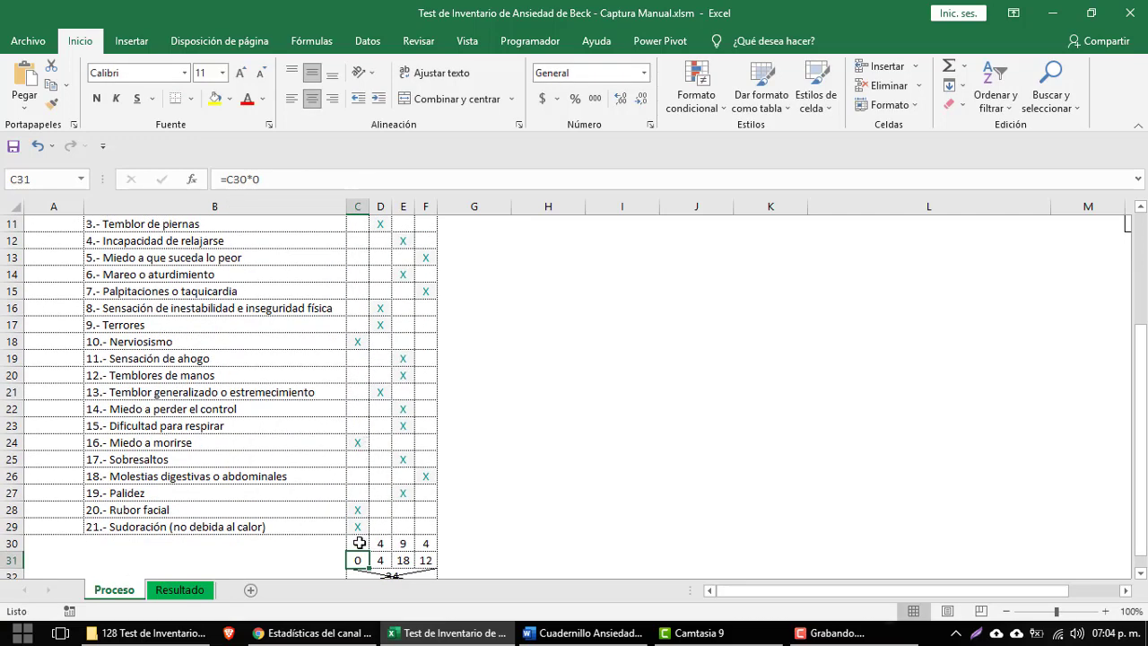
click(358, 543)
click(380, 544)
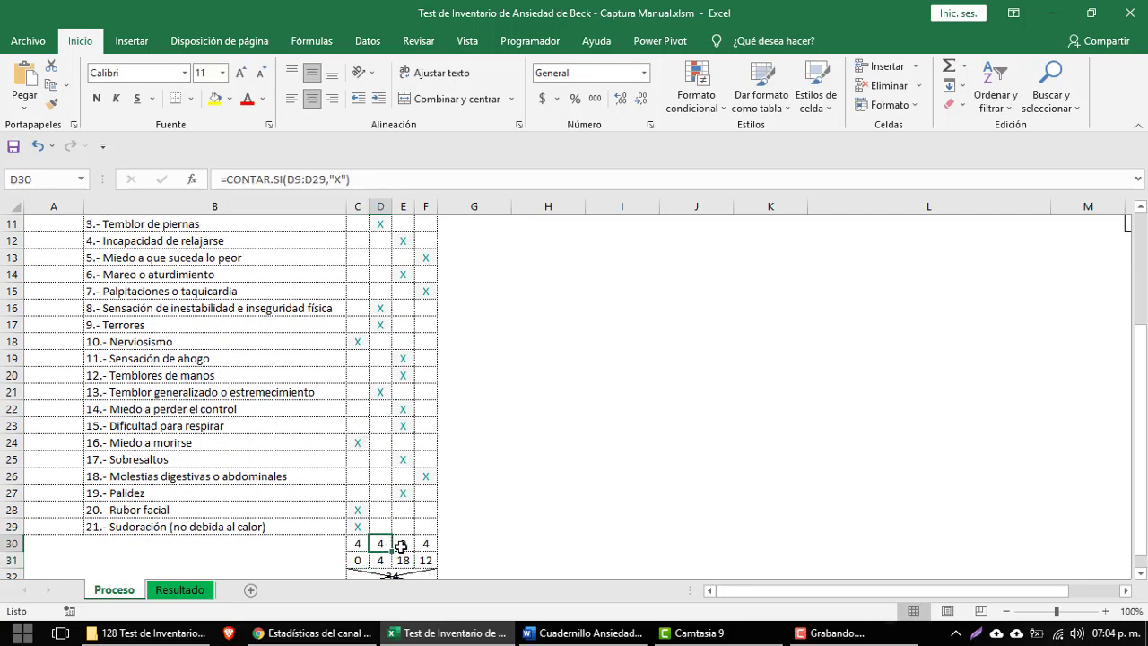
click(401, 545)
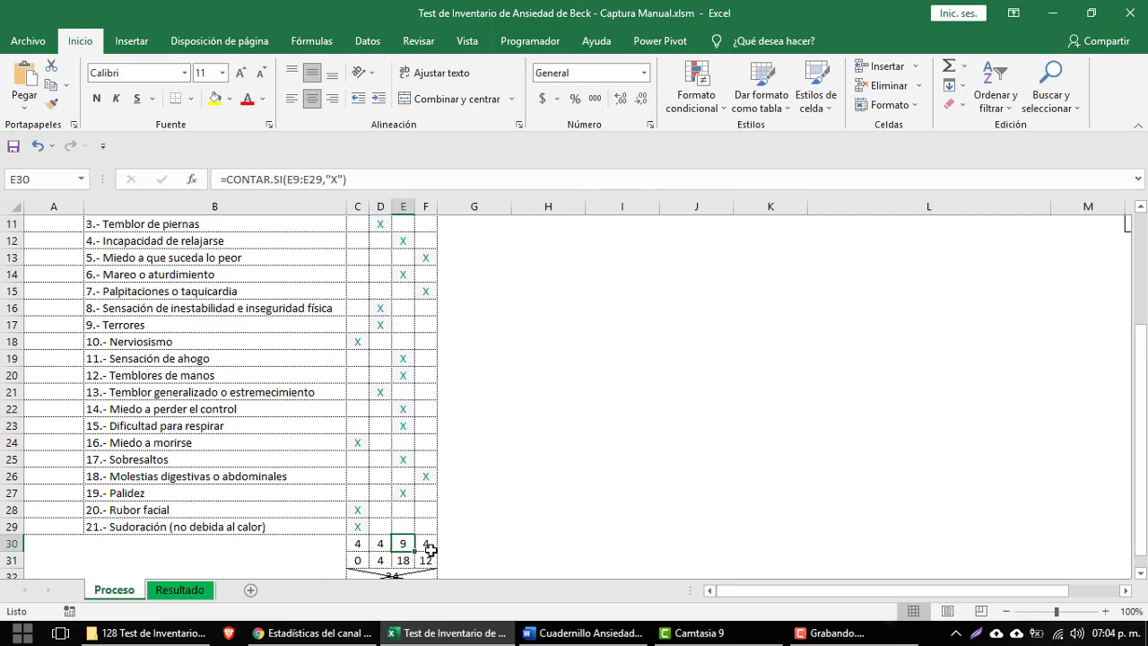
click(428, 545)
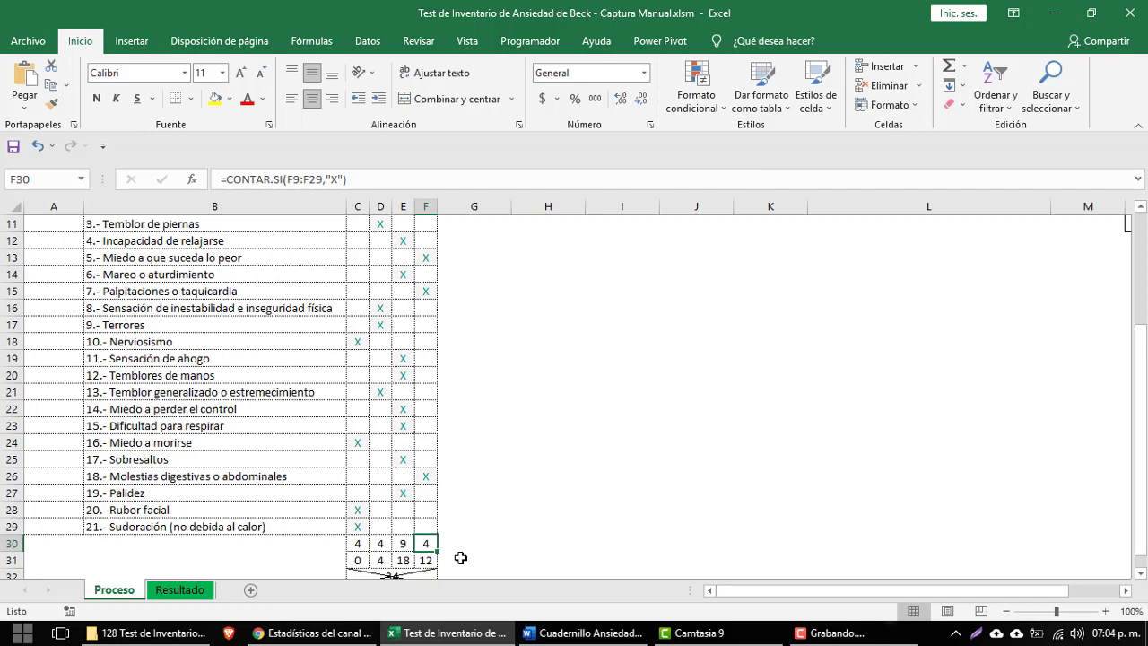
click(359, 547)
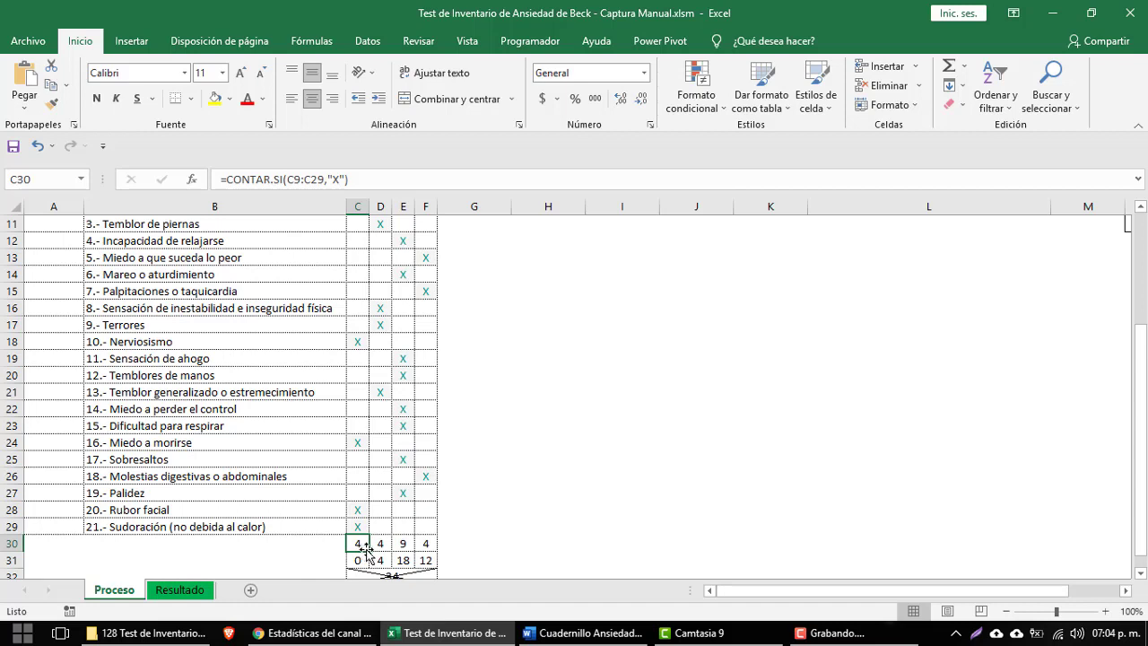
Check the weighted score formulas giving 0, 4, 18 and 12 for the rating columns.
click(367, 561)
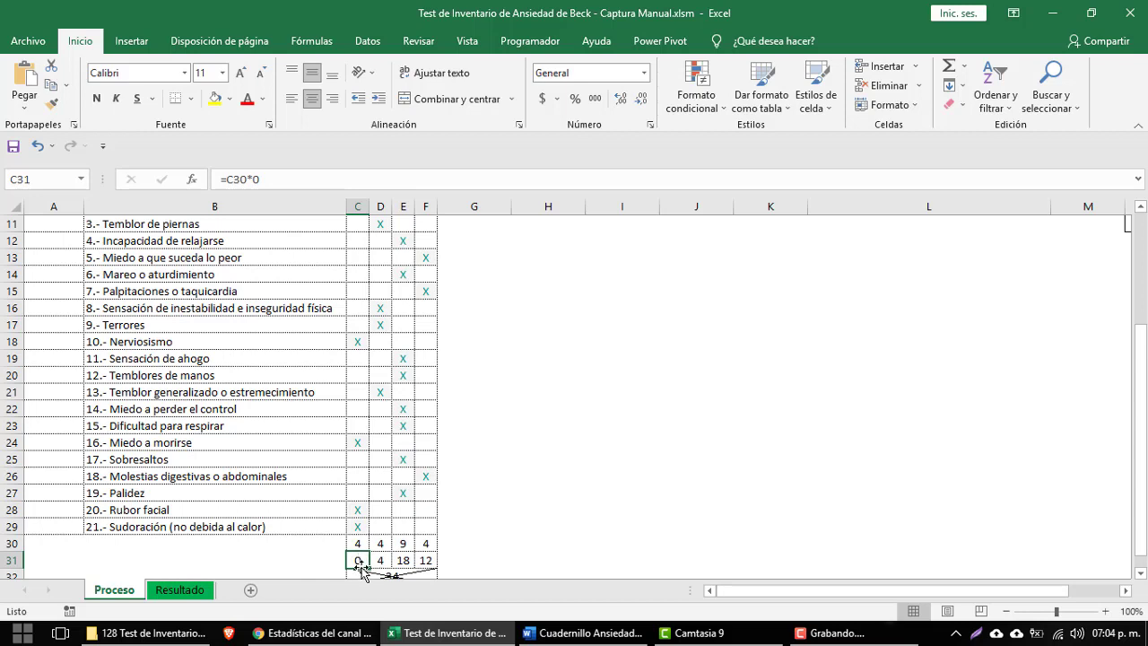
click(387, 562)
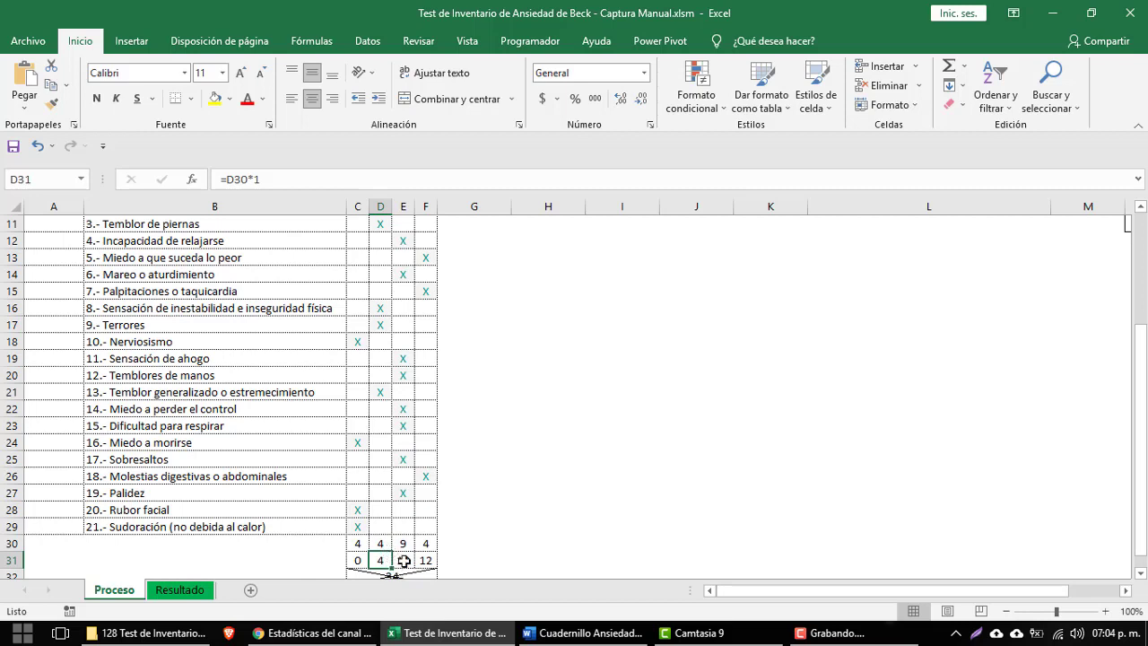
click(404, 561)
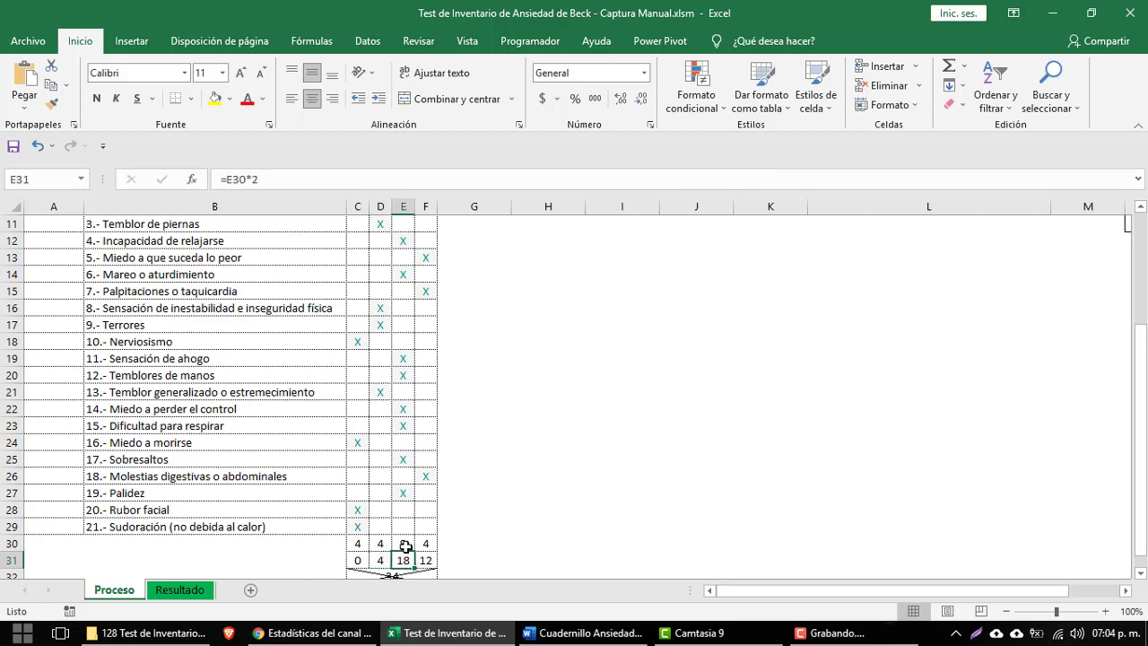
click(406, 544)
click(409, 561)
click(428, 545)
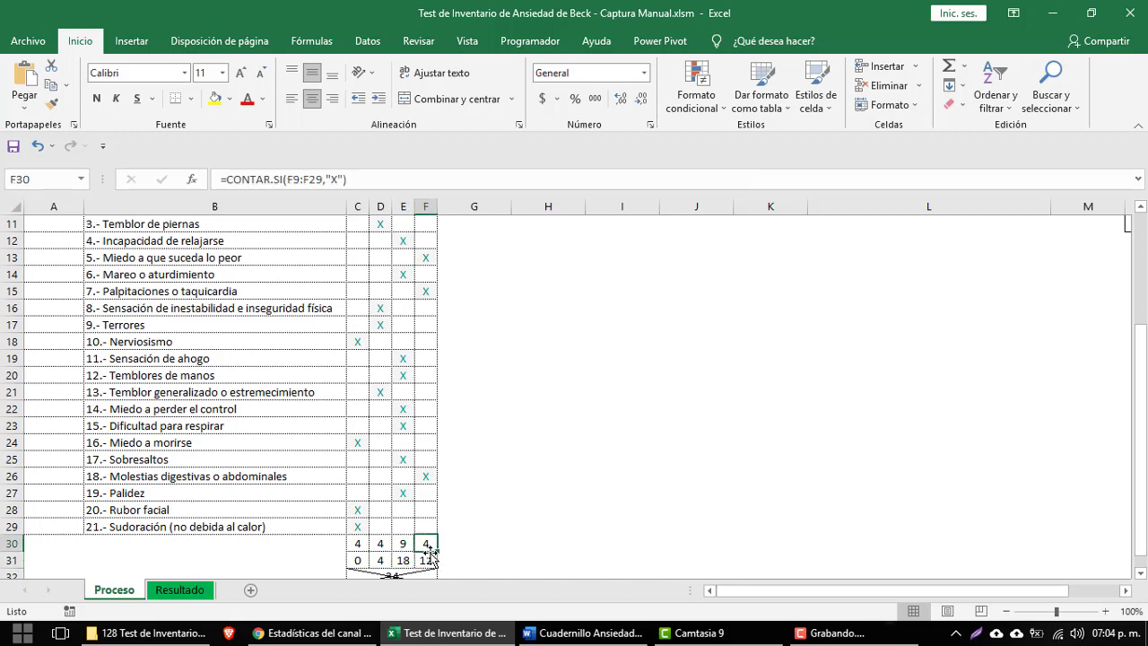
Enter =SUMA(C31:F31) in merged cell C32 for a grand total of 34.
scroll(441, 464, up, 1)
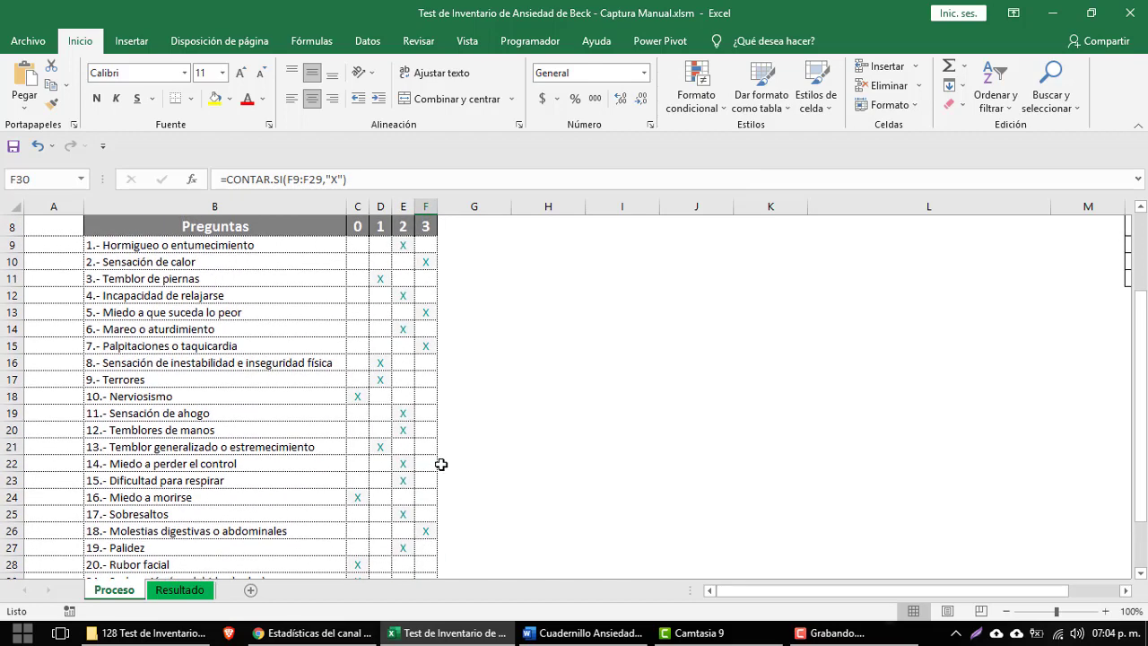
scroll(414, 293, down, 2)
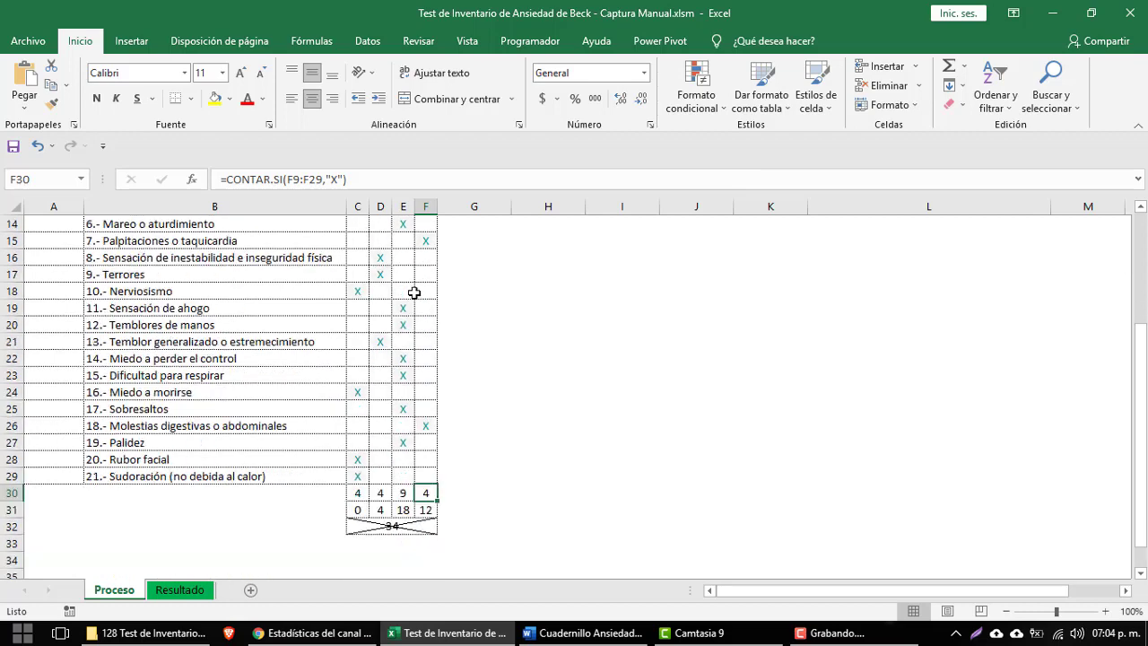
scroll(415, 293, down, 1)
click(421, 474)
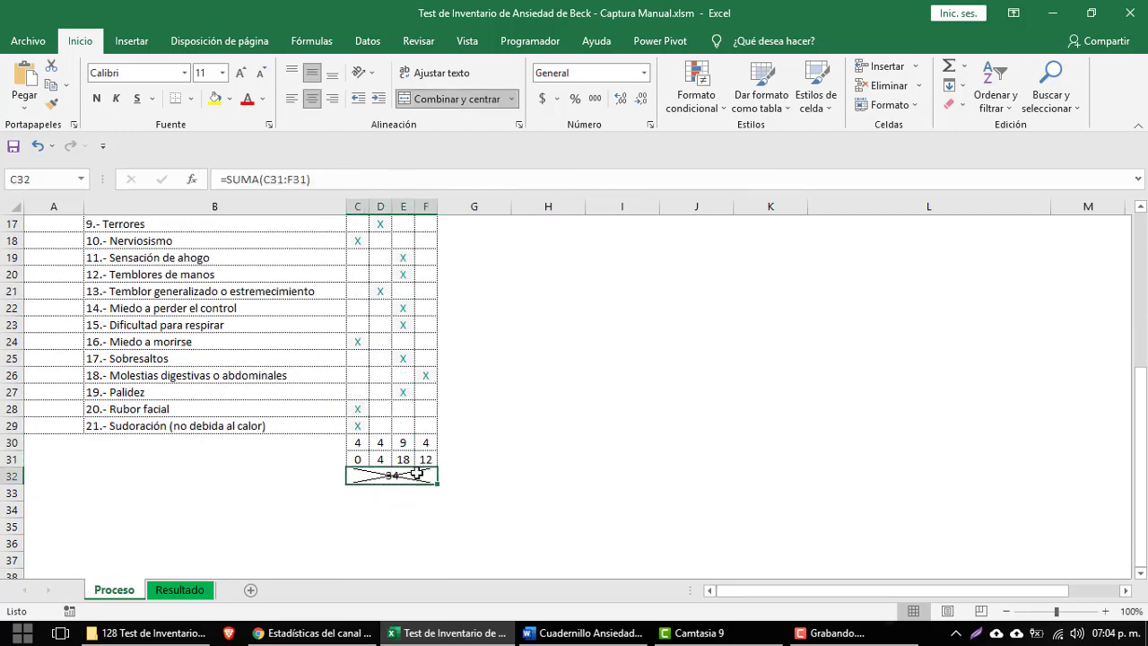
click(290, 178)
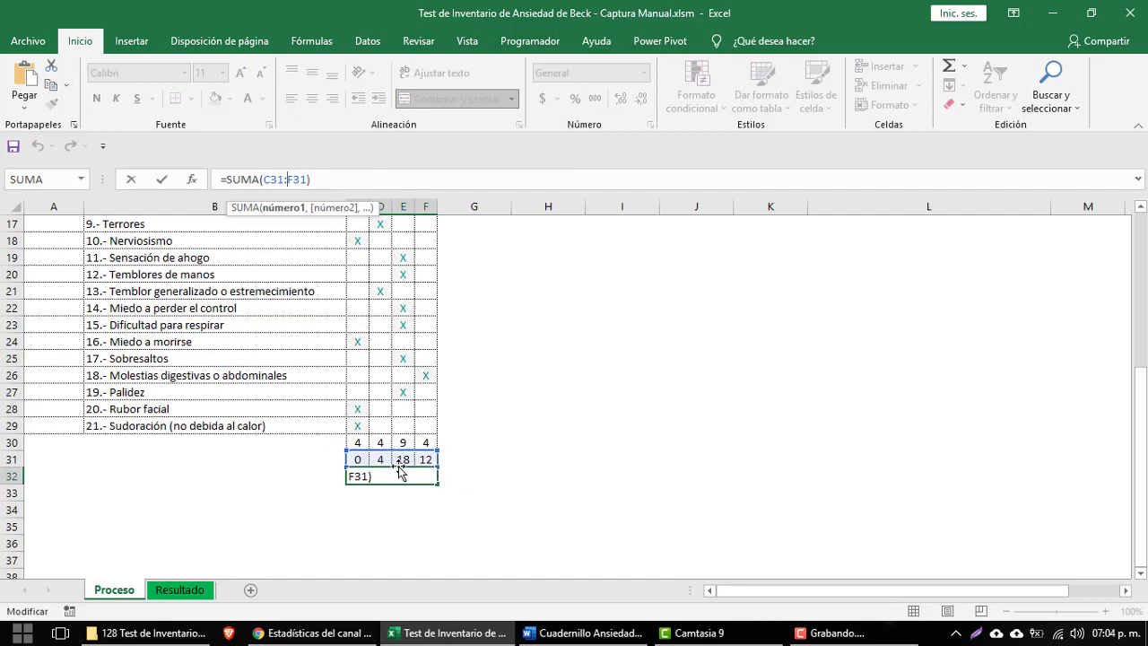
key(Return)
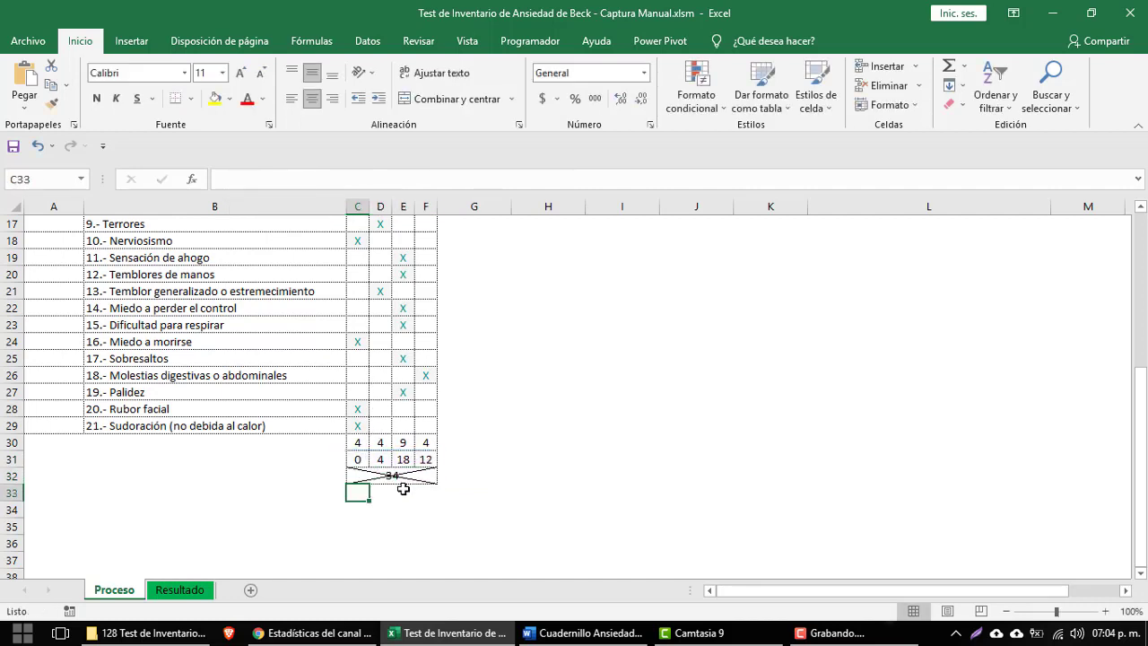
click(418, 476)
scroll(542, 460, up, 5)
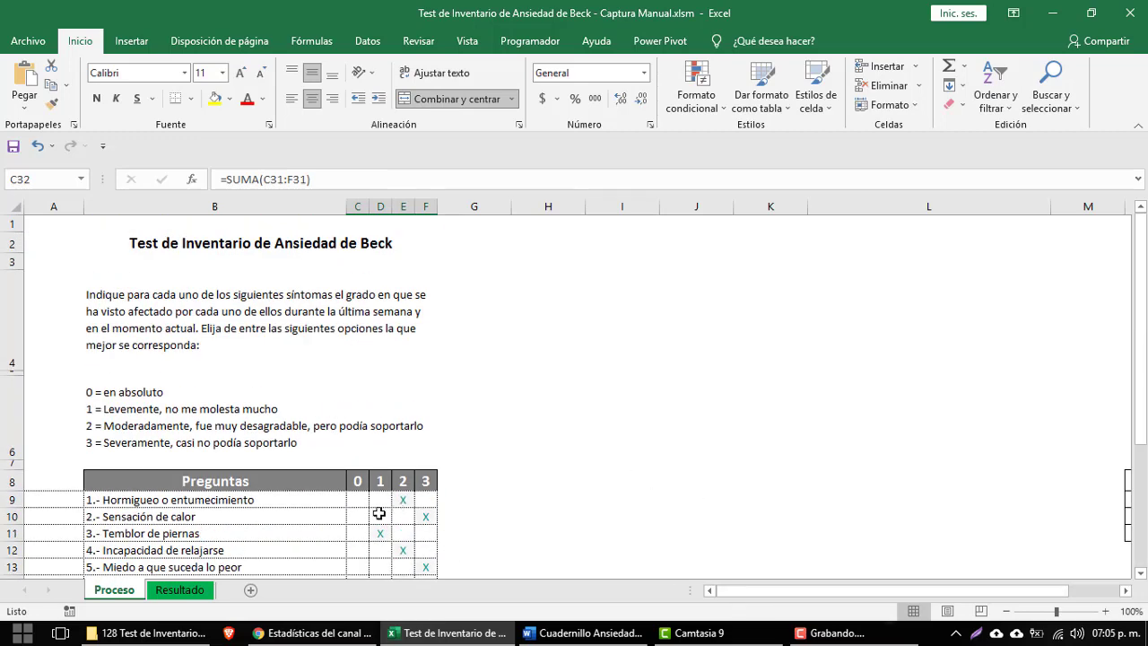
drag(752, 597, 827, 606)
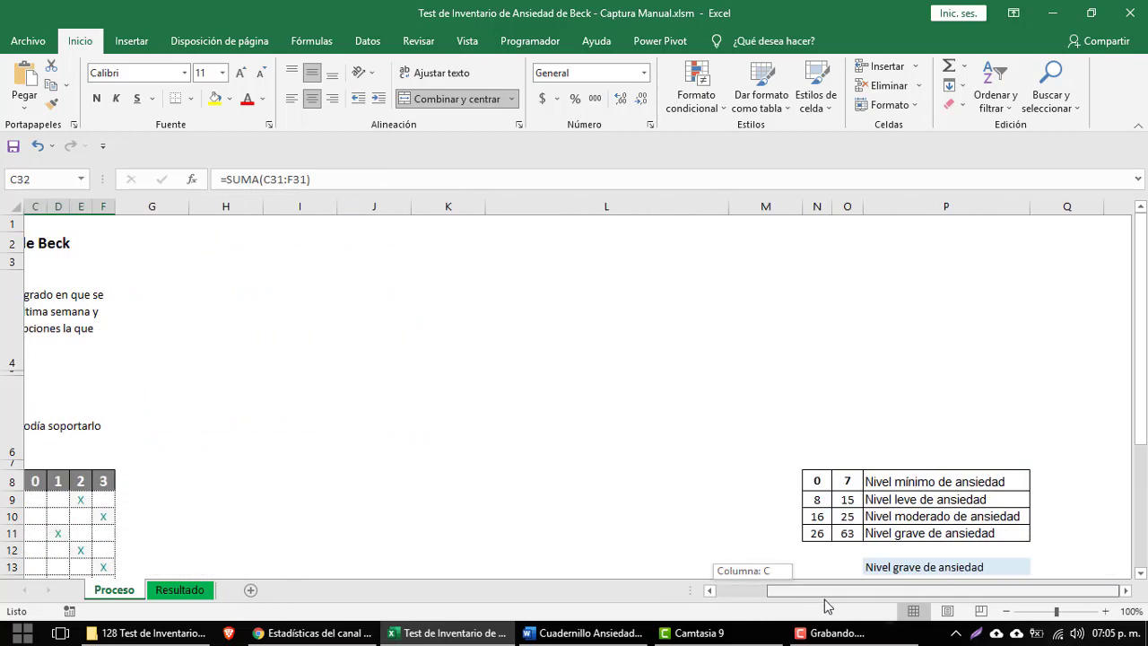
scroll(987, 502, down, 4)
scroll(982, 455, up, 3)
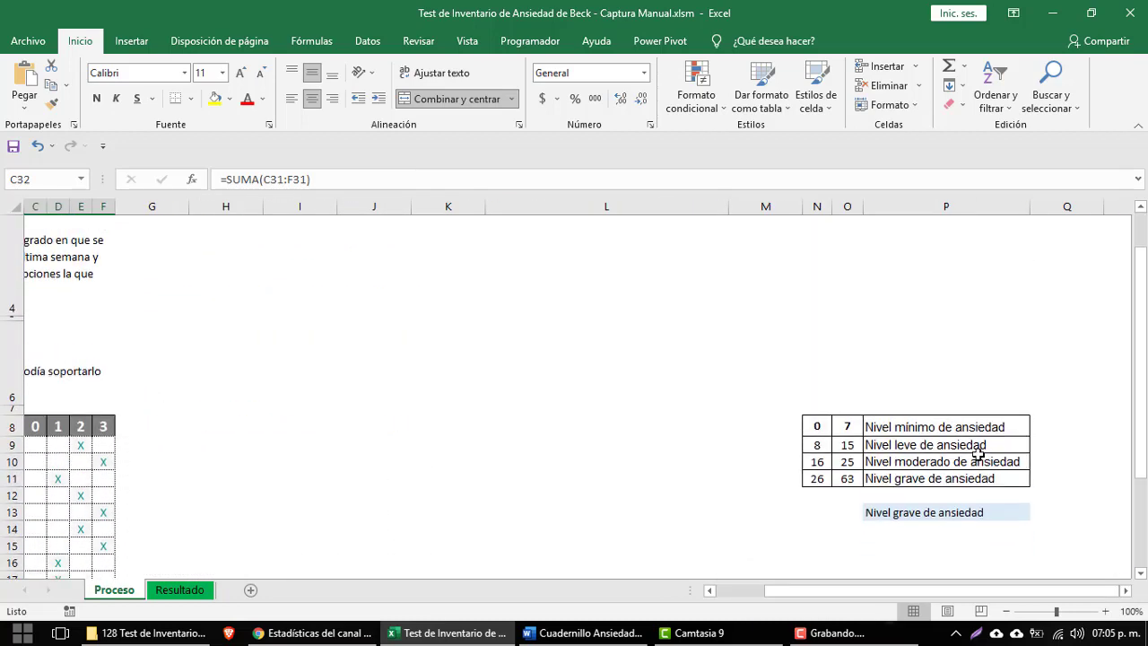
scroll(978, 452, down, 3)
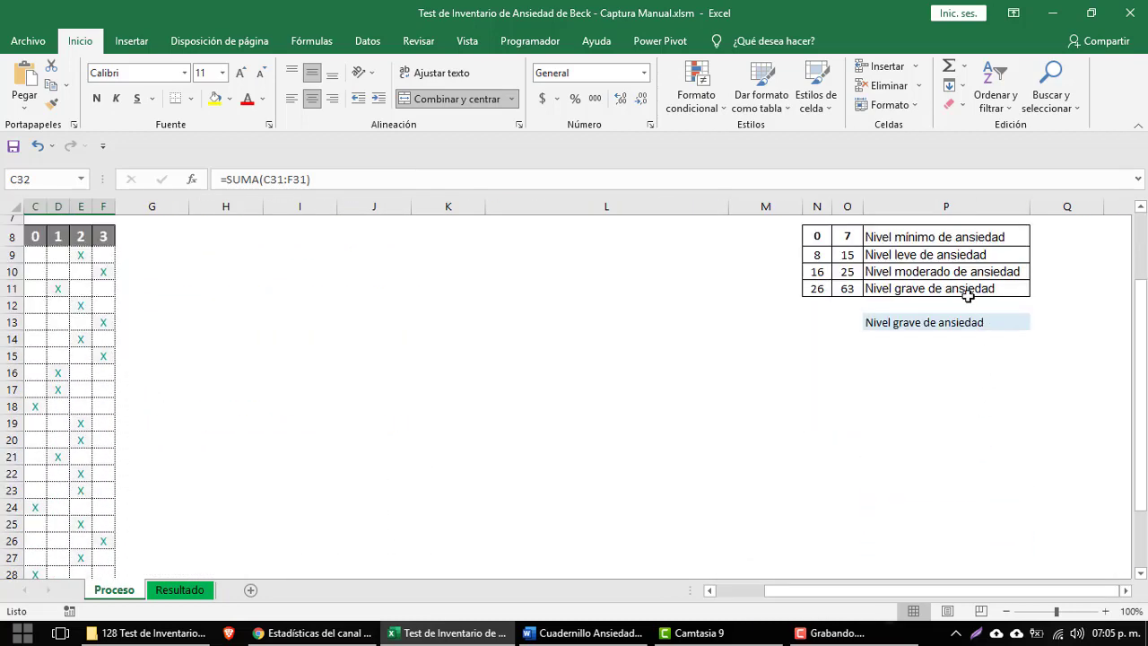
click(817, 237)
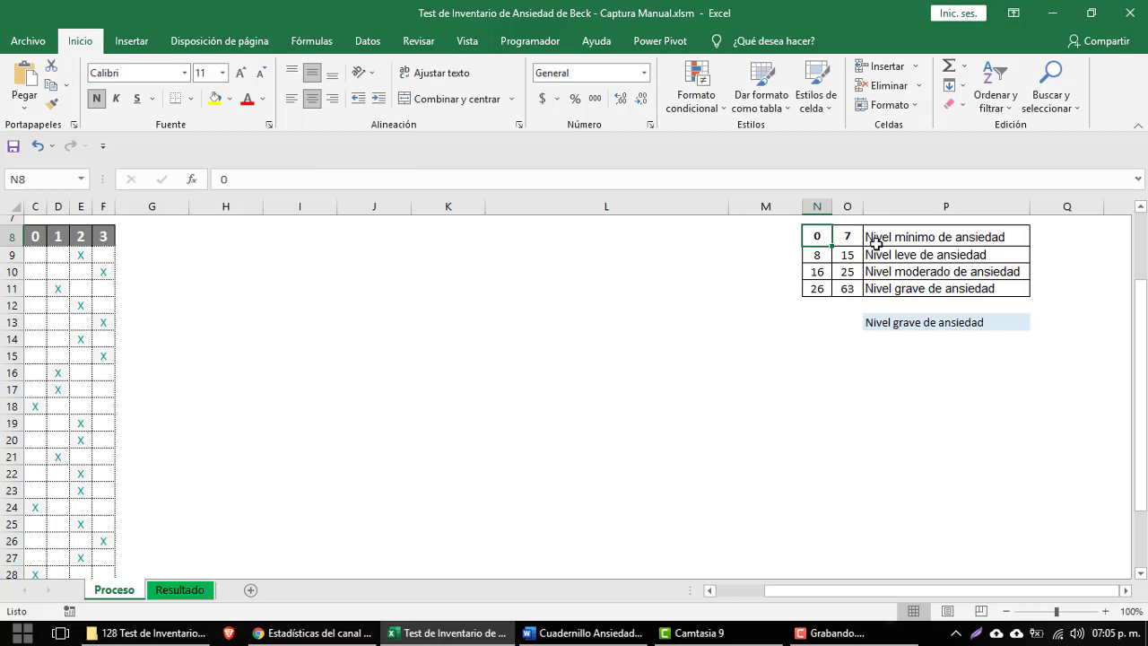
click(823, 259)
click(848, 258)
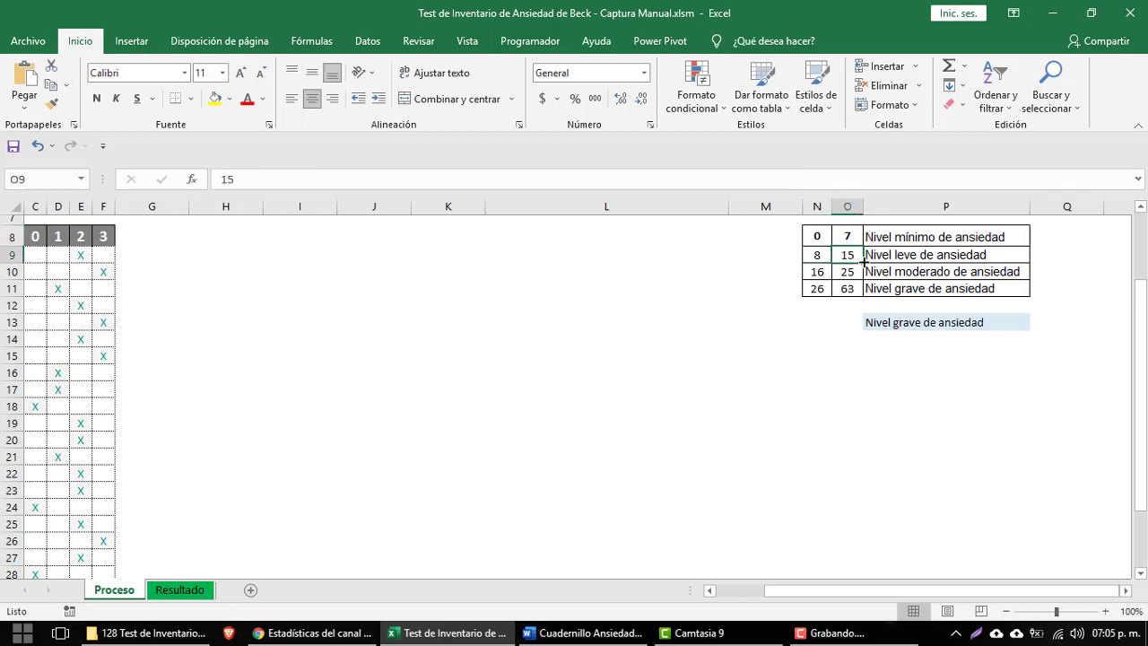
click(818, 274)
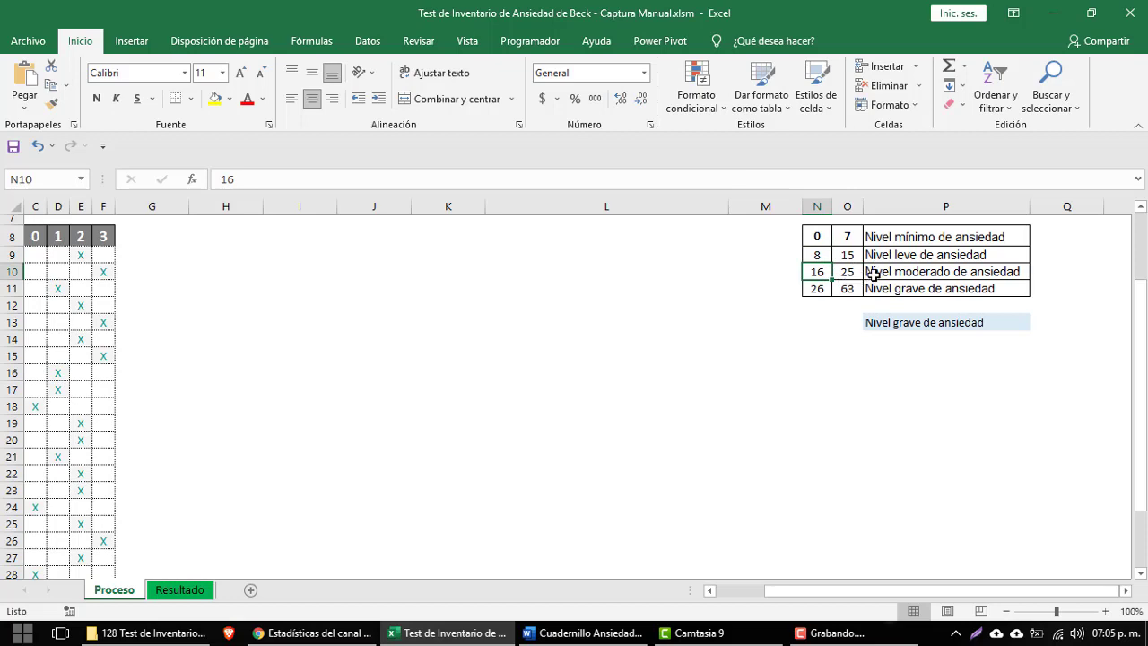
click(872, 275)
click(816, 289)
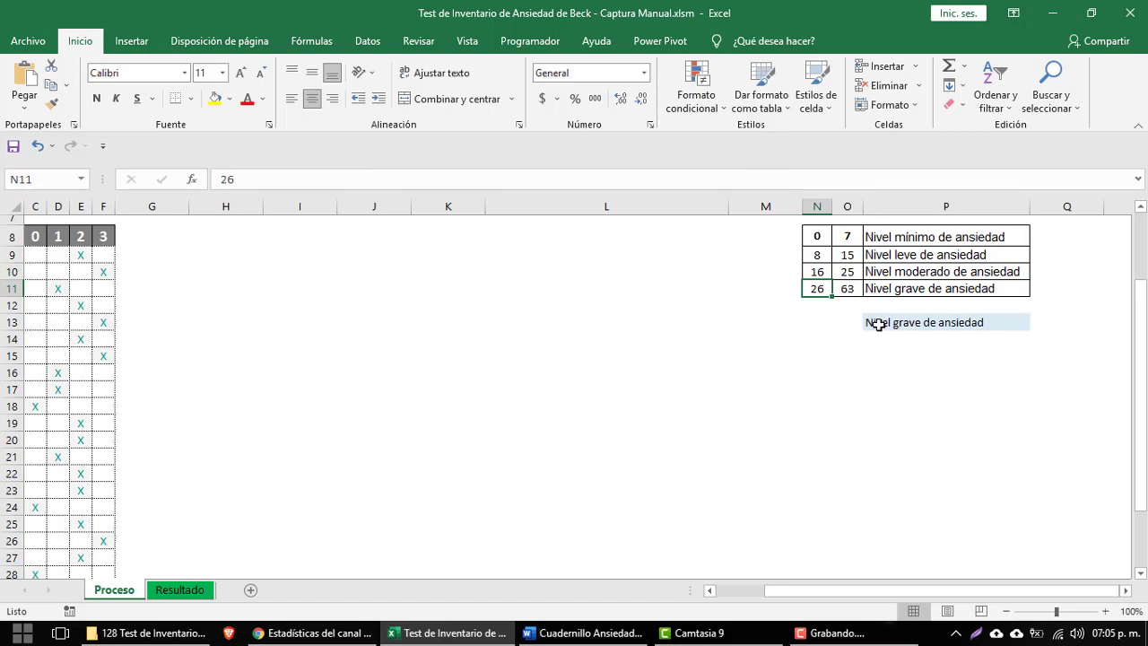
click(877, 322)
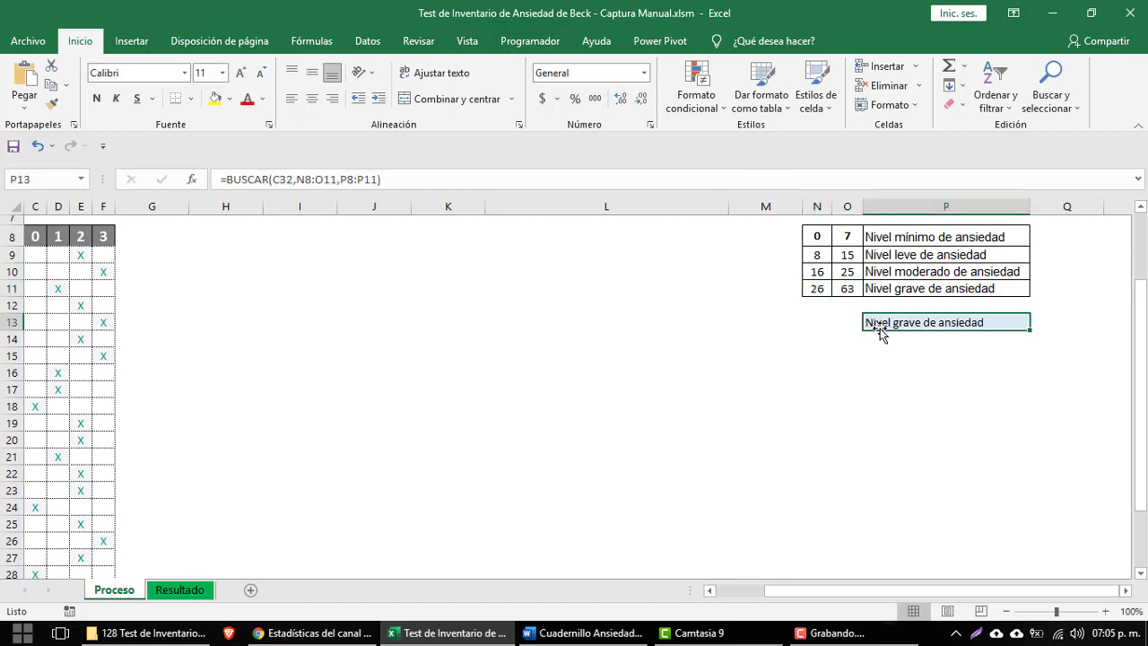
Confirm P13's =BUSCAR(C32,N8:O11,P8:P11) returns Nivel grave de ansiedad, then view Resultado.
click(326, 180)
scroll(389, 295, up, 2)
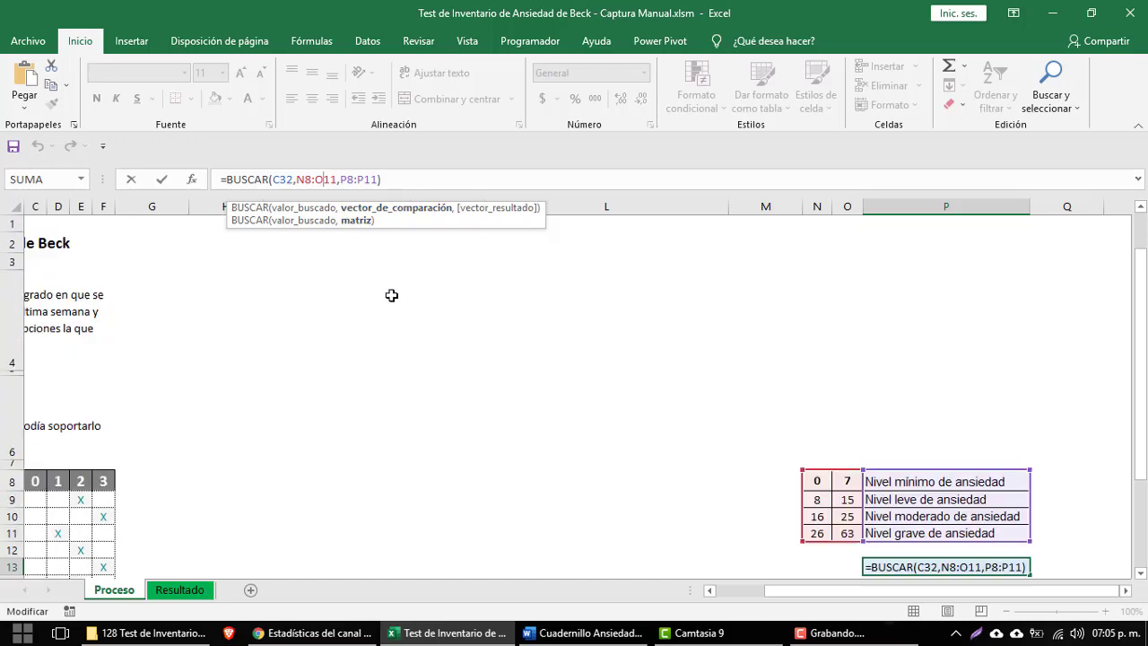
scroll(389, 295, down, 4)
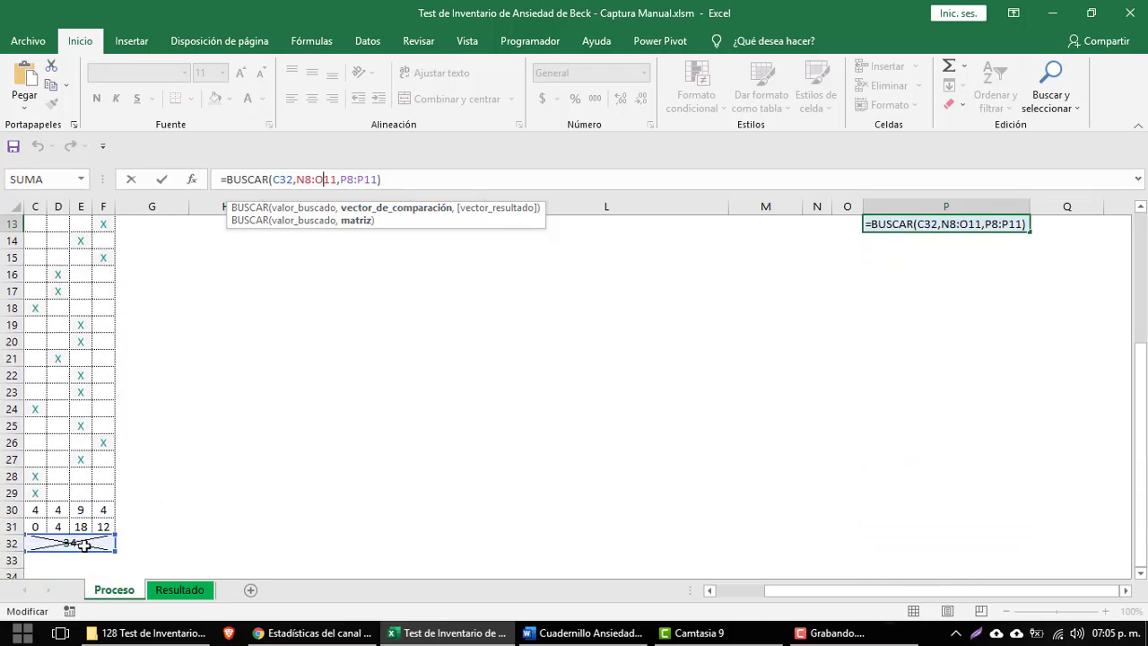
scroll(736, 406, up, 2)
scroll(737, 405, up, 2)
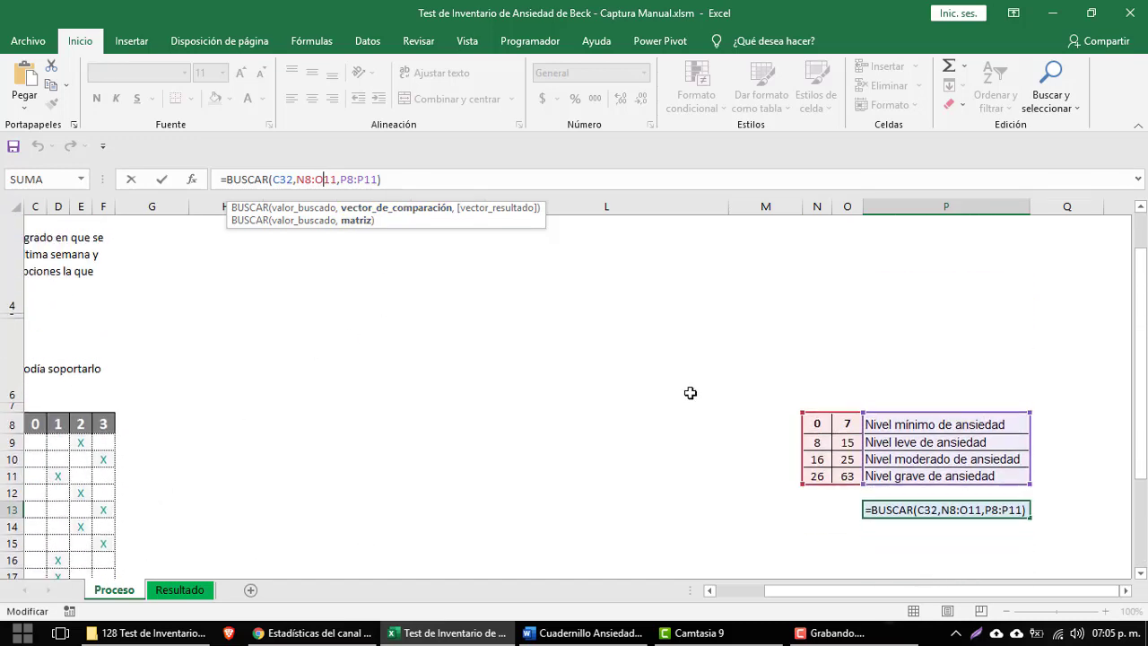
scroll(691, 391, up, 1)
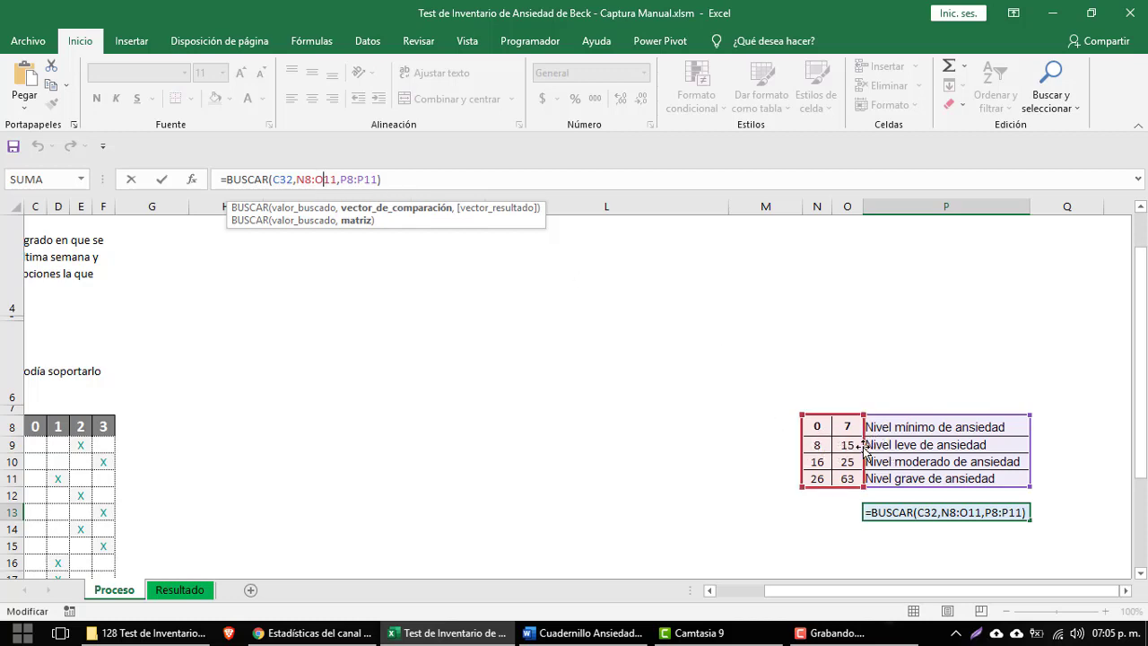
click(911, 513)
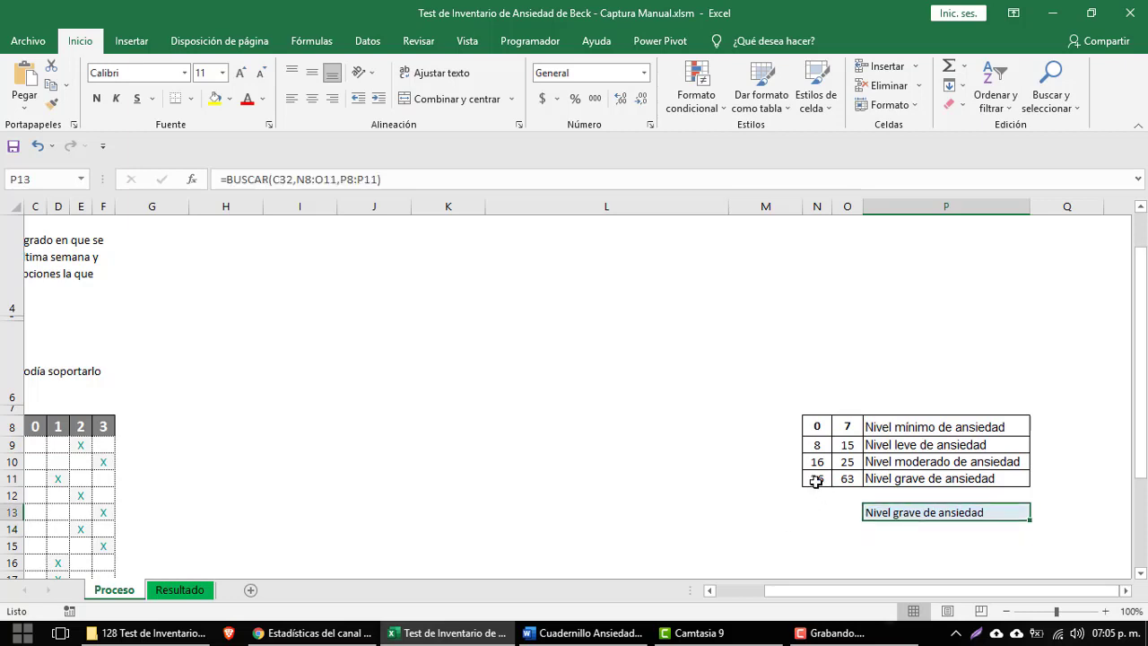
drag(816, 480, 904, 487)
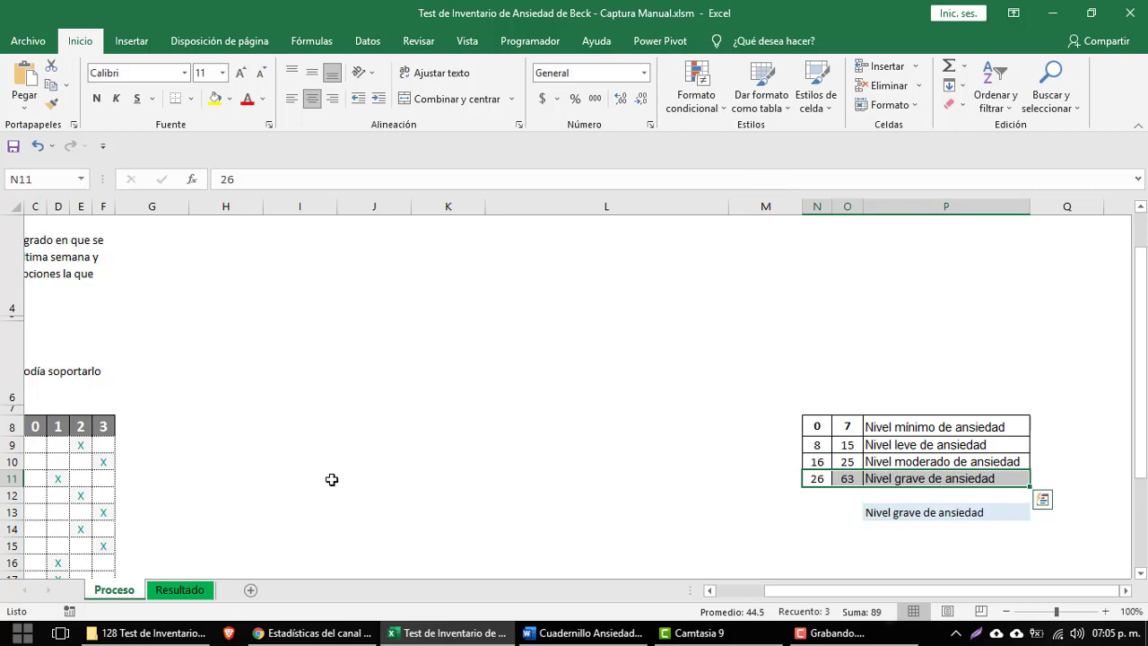
click(181, 592)
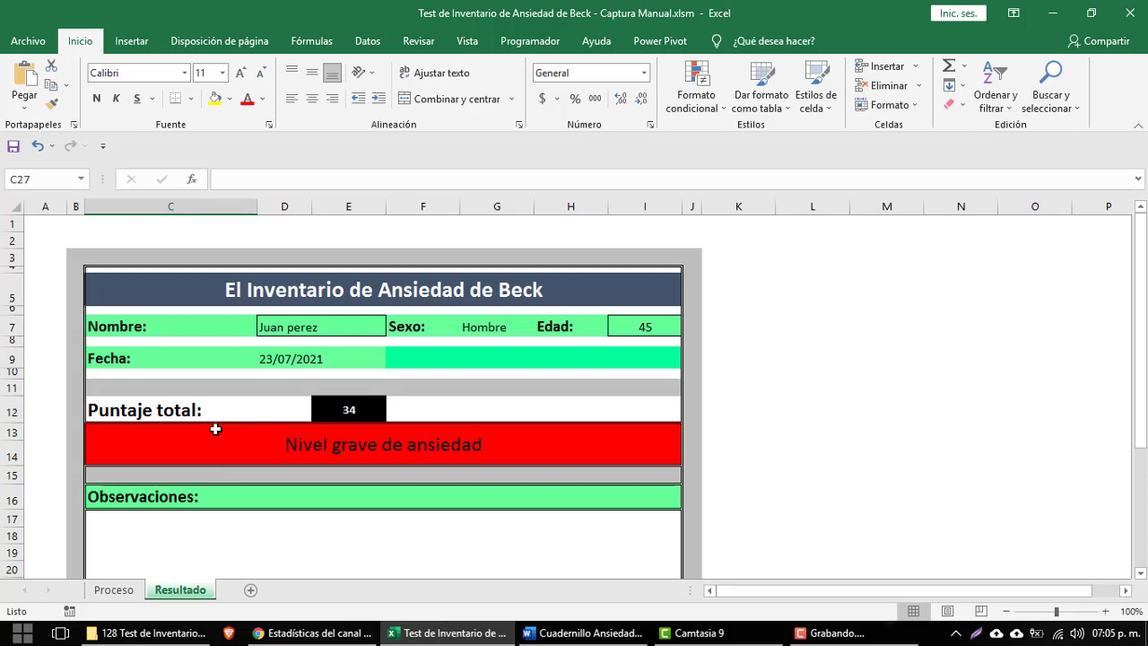
Check Resultado's total score 34 and anxiety level formulas in E12 and C13, then return to Proceso.
click(351, 414)
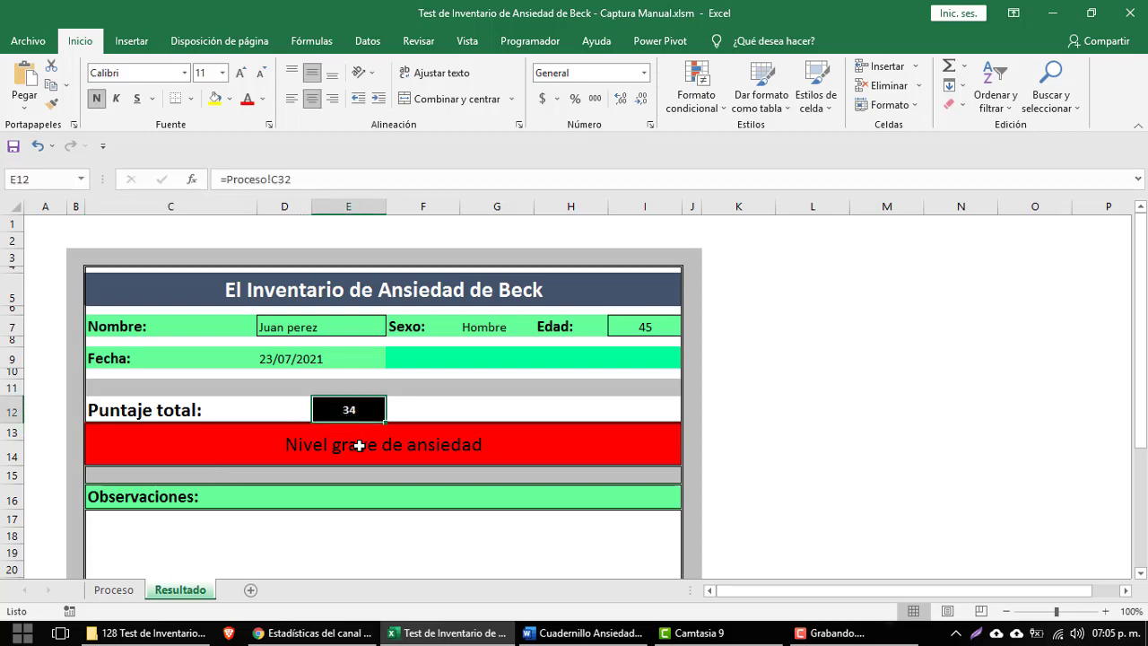
click(359, 445)
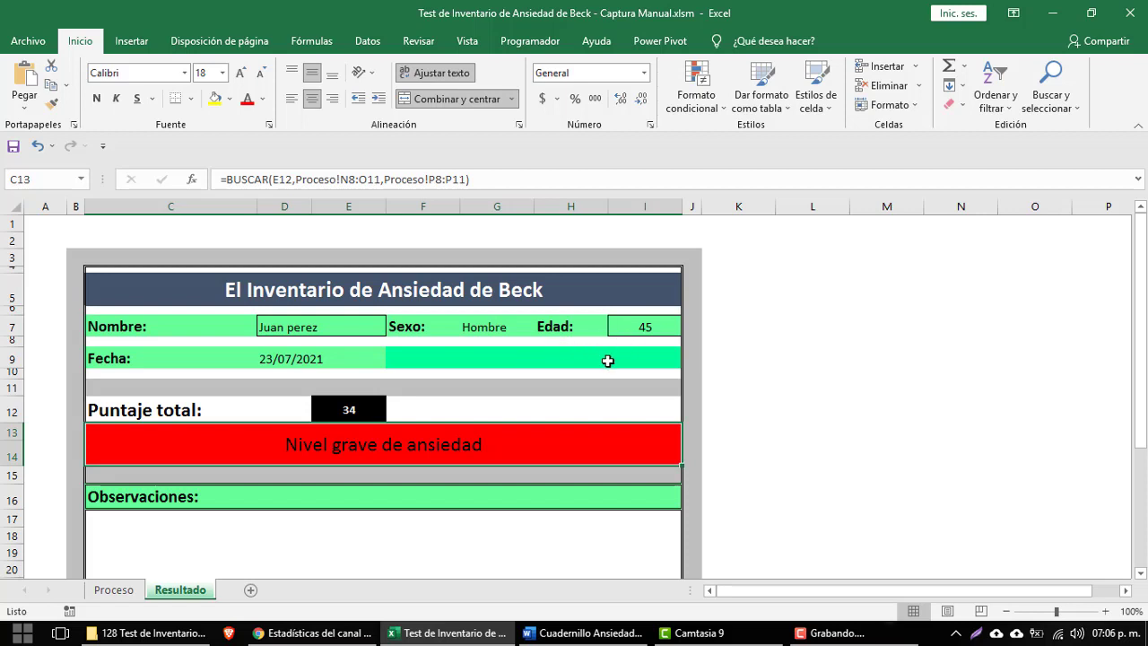
scroll(607, 359, down, 1)
scroll(607, 361, down, 1)
scroll(607, 362, down, 1)
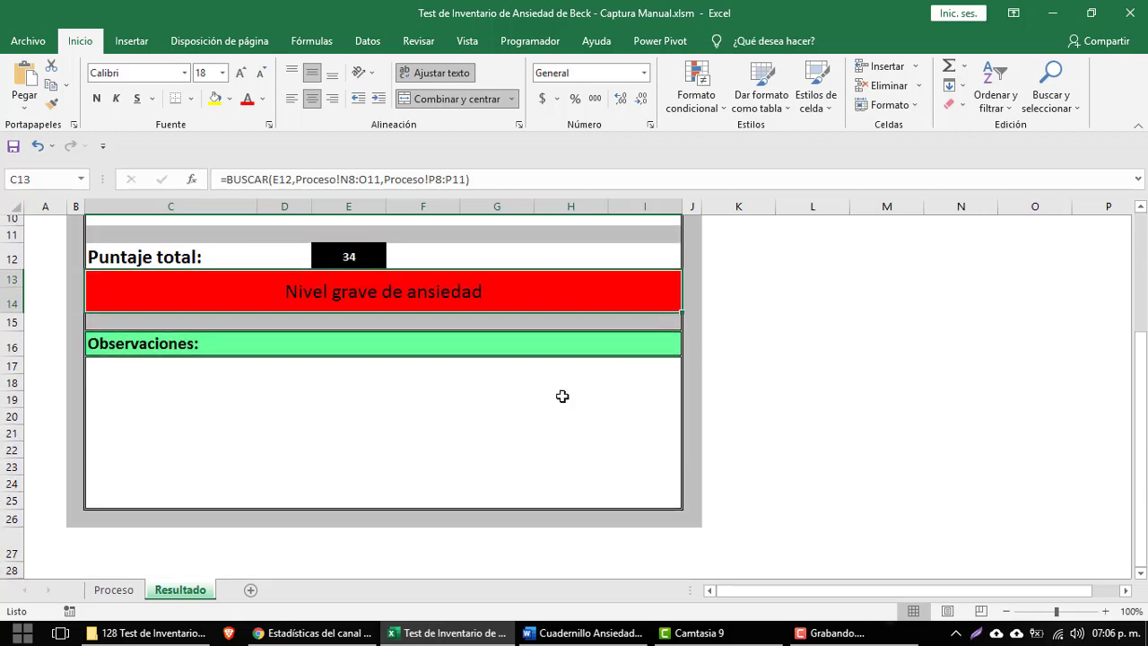
click(546, 414)
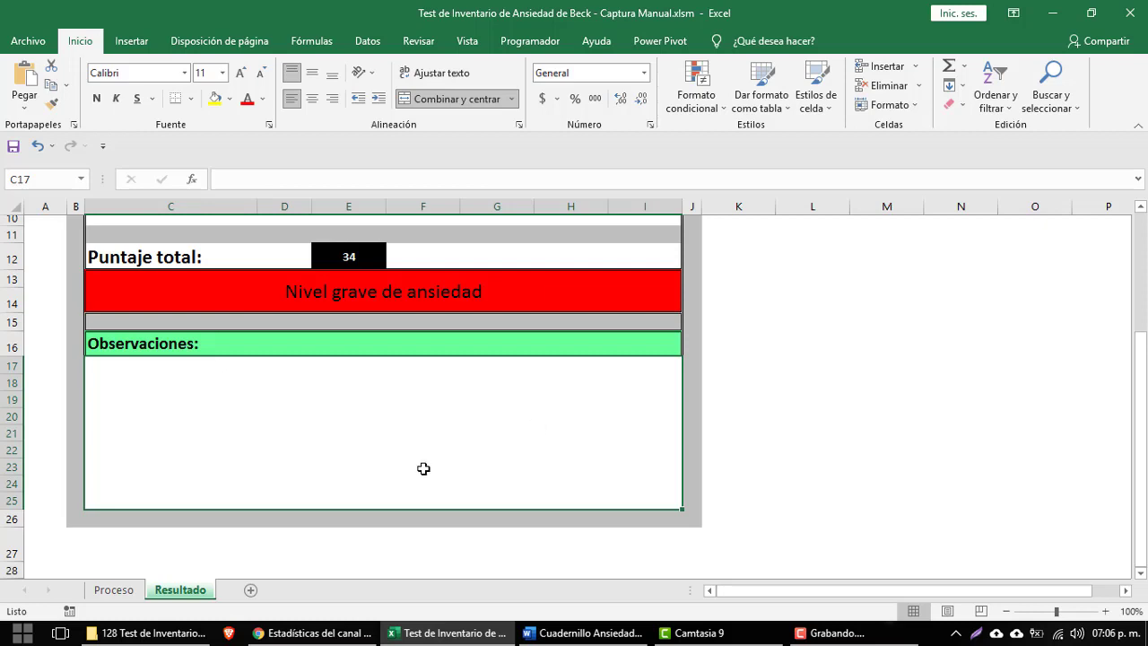
scroll(422, 466, up, 1)
scroll(423, 466, up, 2)
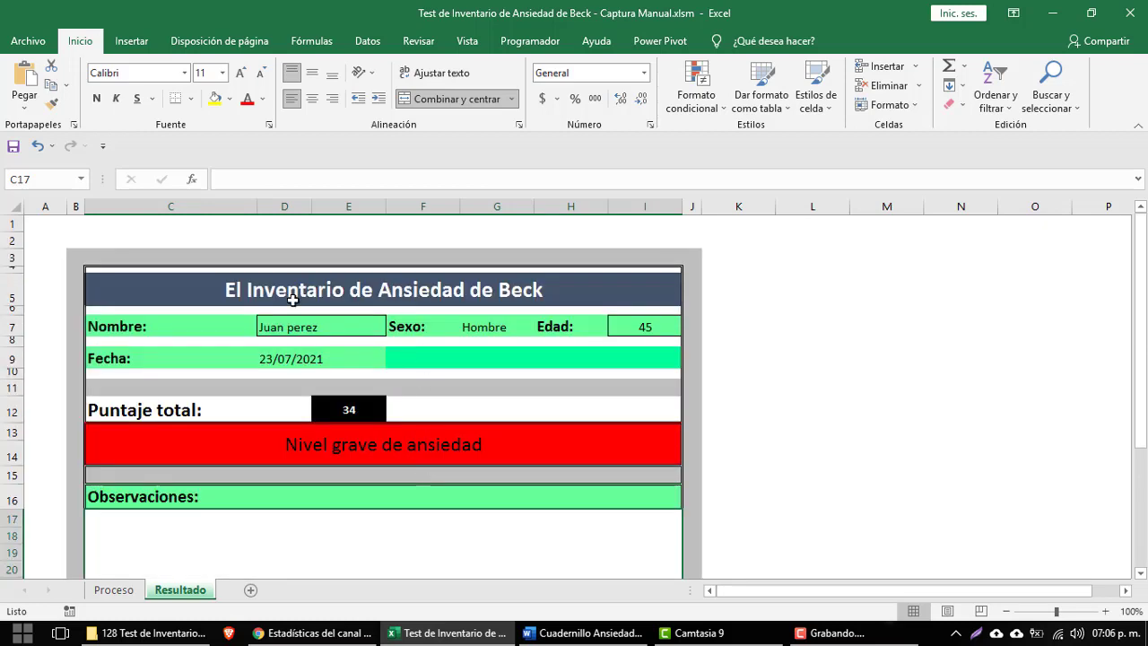
click(115, 590)
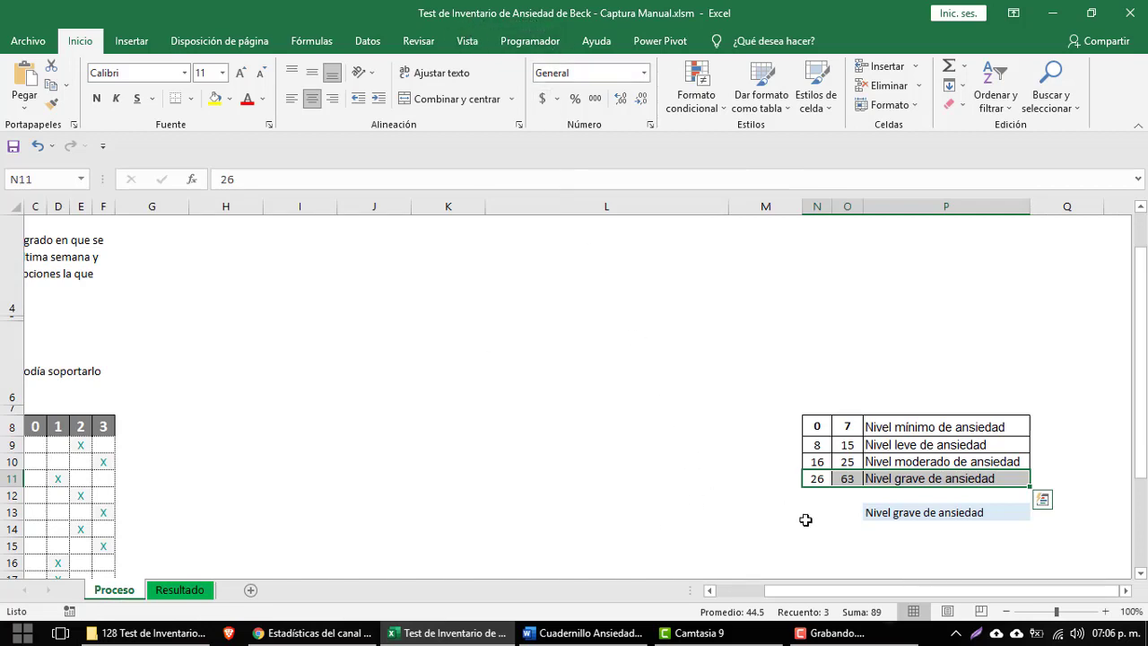
drag(786, 592, 712, 594)
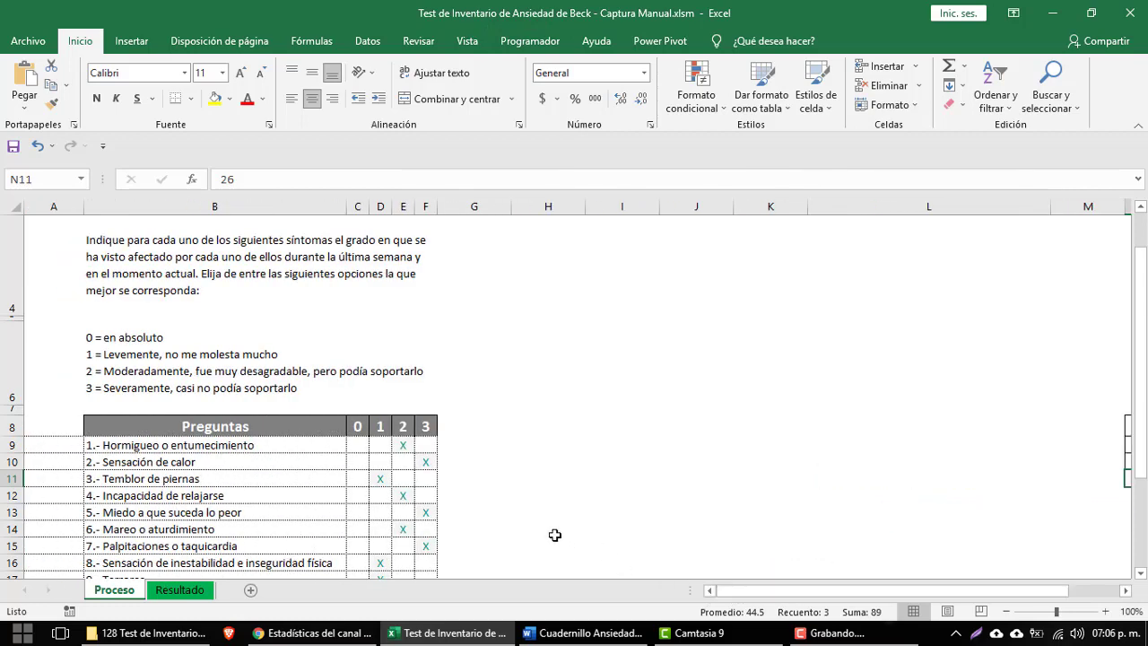